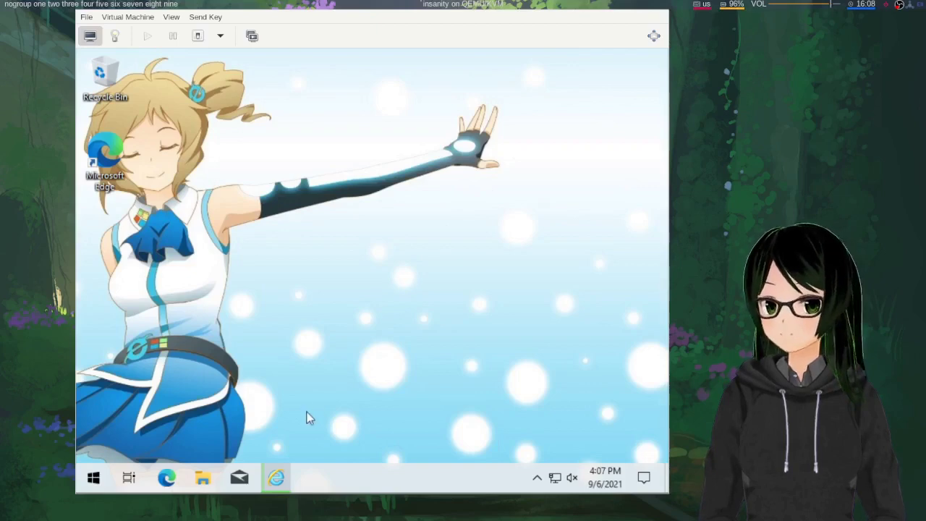
# Restore Internet Explorer and scroll the Linux Mint home page while the ISO downloads at 9%
pyautogui.click(276, 478)
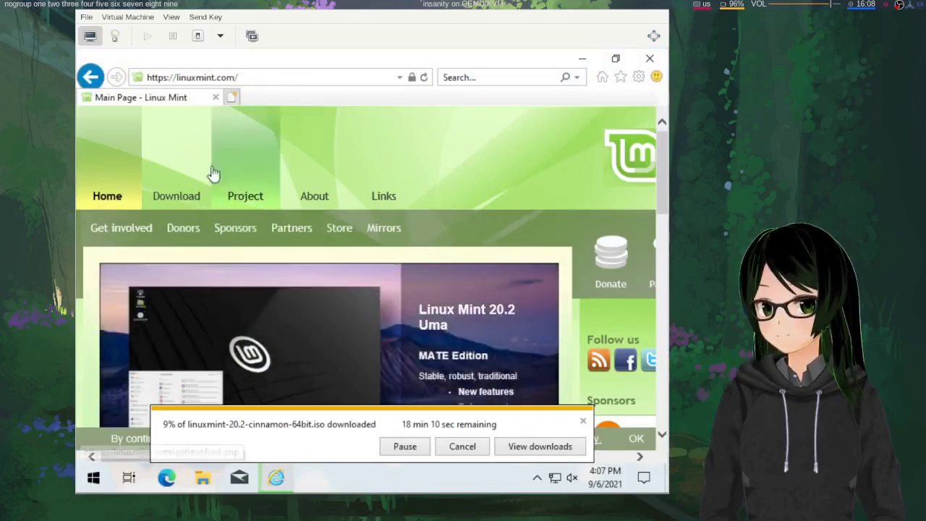
pyautogui.moveTo(175, 201)
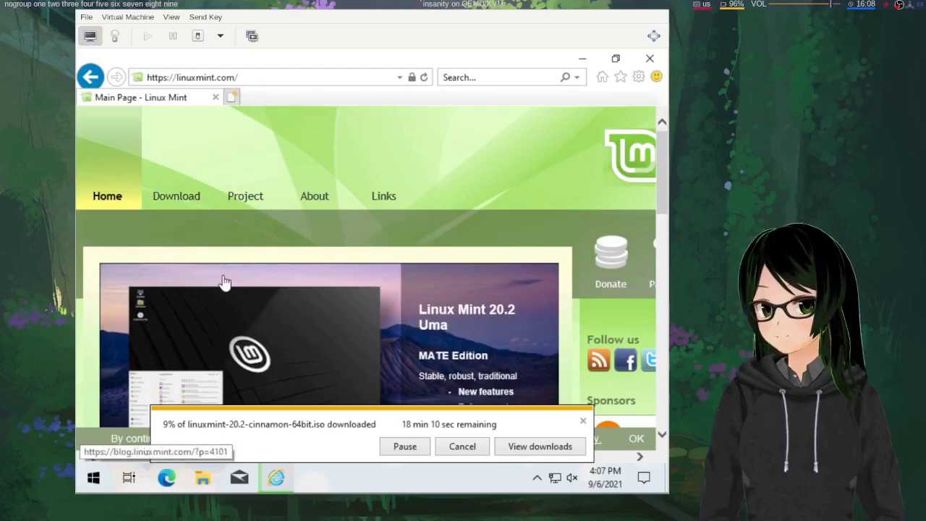
pyautogui.scroll(-4, 221, 285)
pyautogui.scroll(-5, 223, 282)
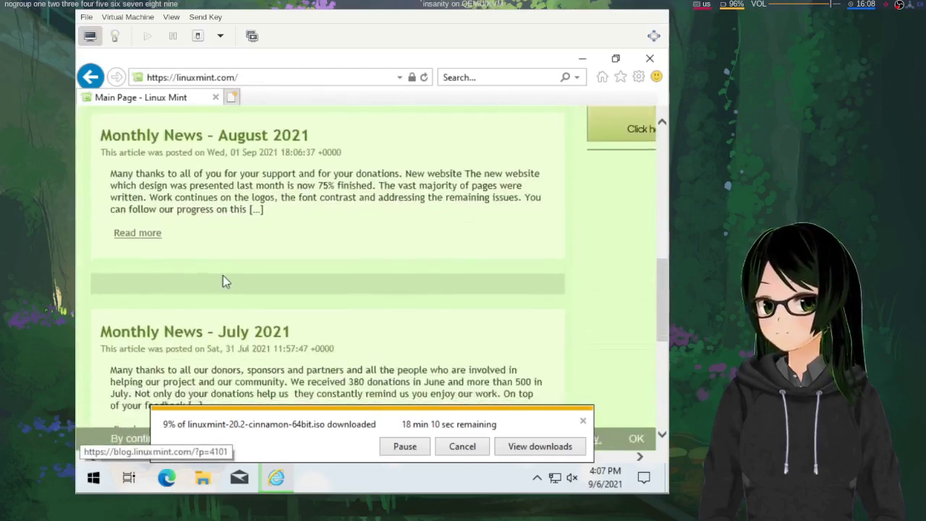
pyautogui.scroll(10, 223, 278)
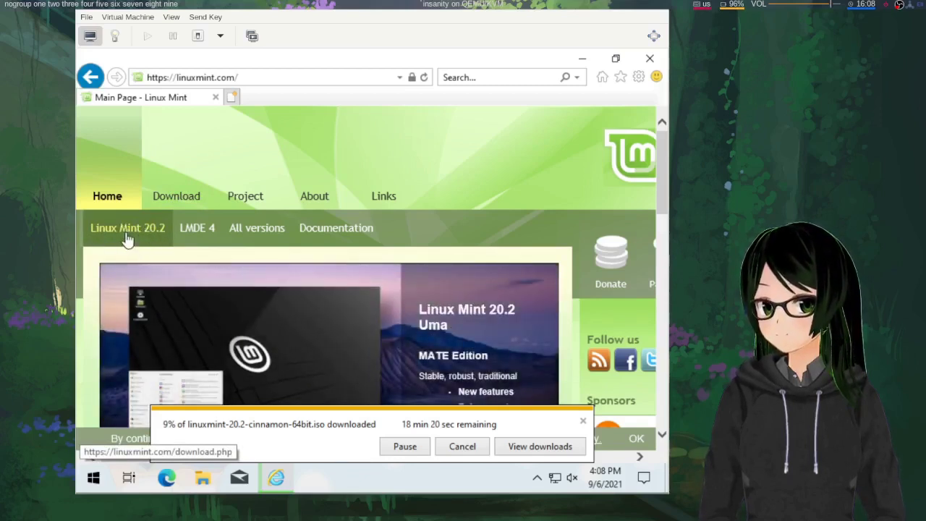
# Go to the Linux Mint 20.2 download page and scroll to the Download links table
pyautogui.click(126, 234)
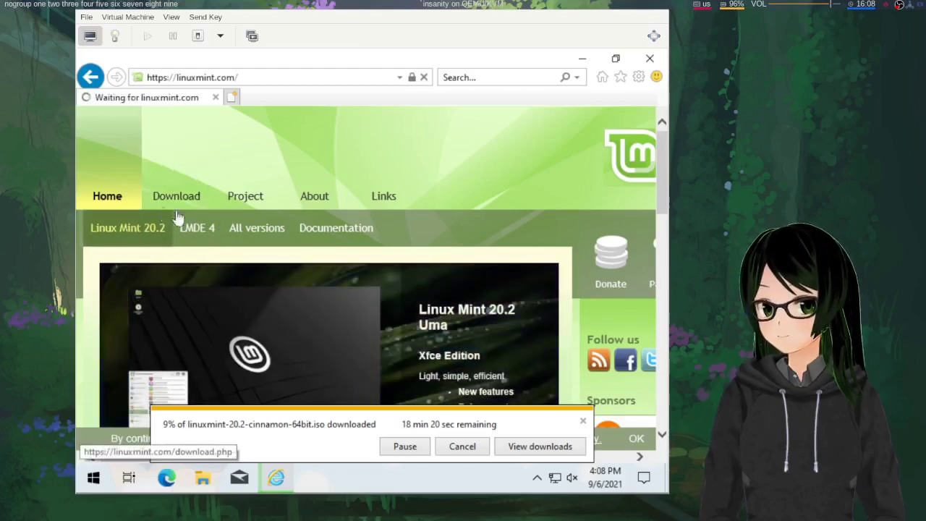
pyautogui.moveTo(225, 219)
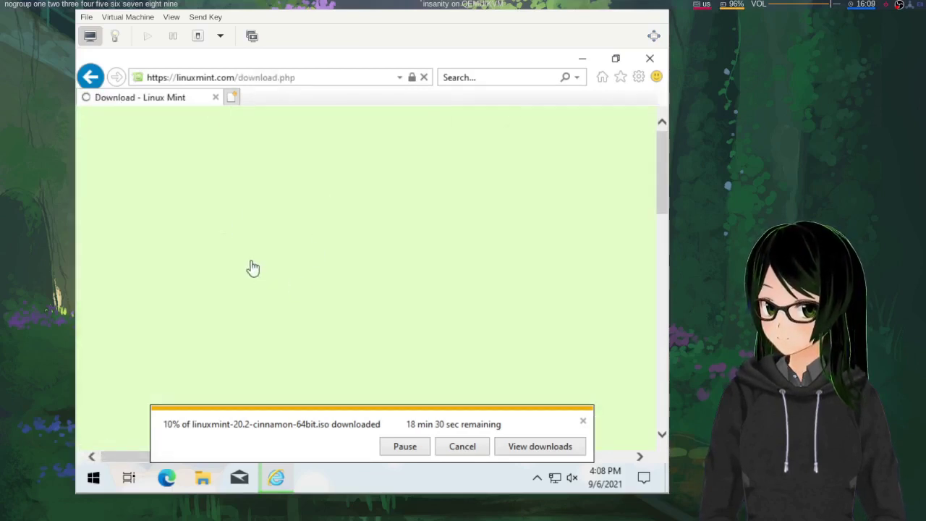
pyautogui.scroll(-6, 193, 293)
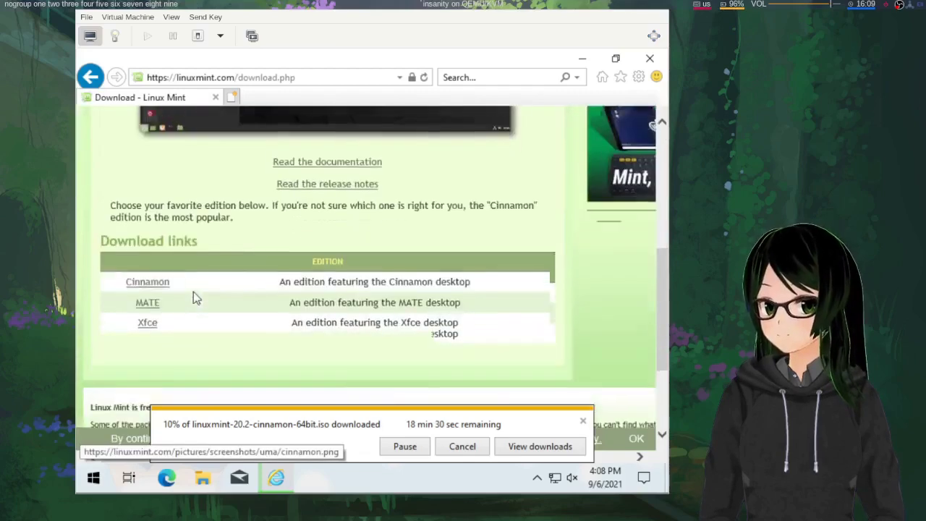
pyautogui.scroll(-1, 193, 292)
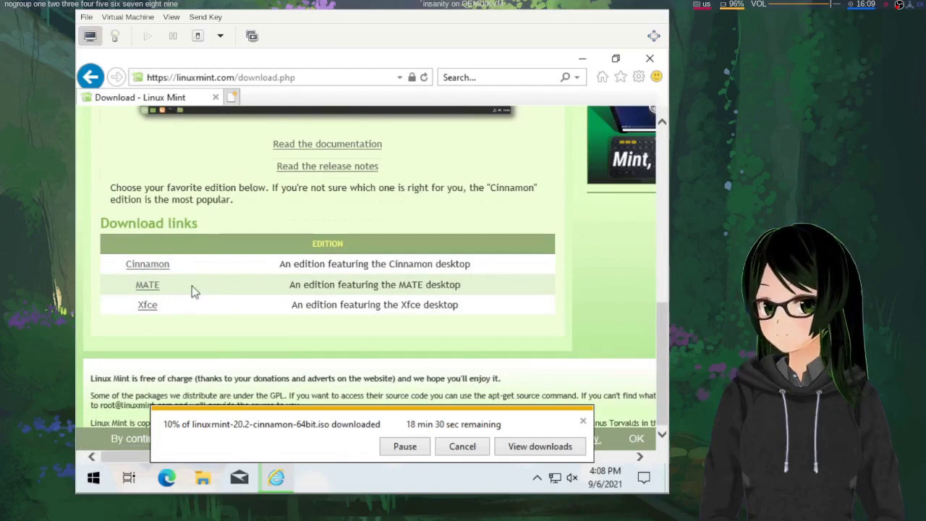
pyautogui.scroll(3, 192, 288)
pyautogui.scroll(-3, 173, 315)
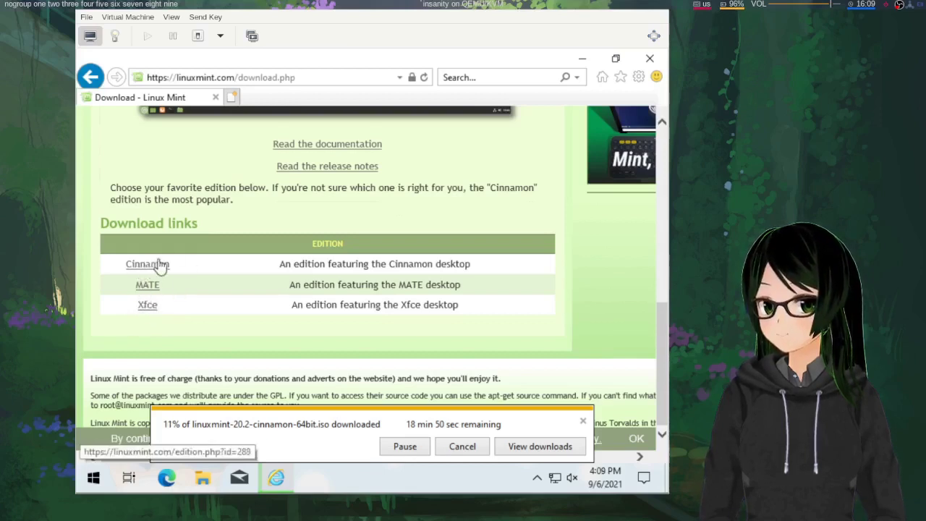
# Open the Cinnamon 64-bit edition page and scroll through its download mirrors
pyautogui.click(157, 266)
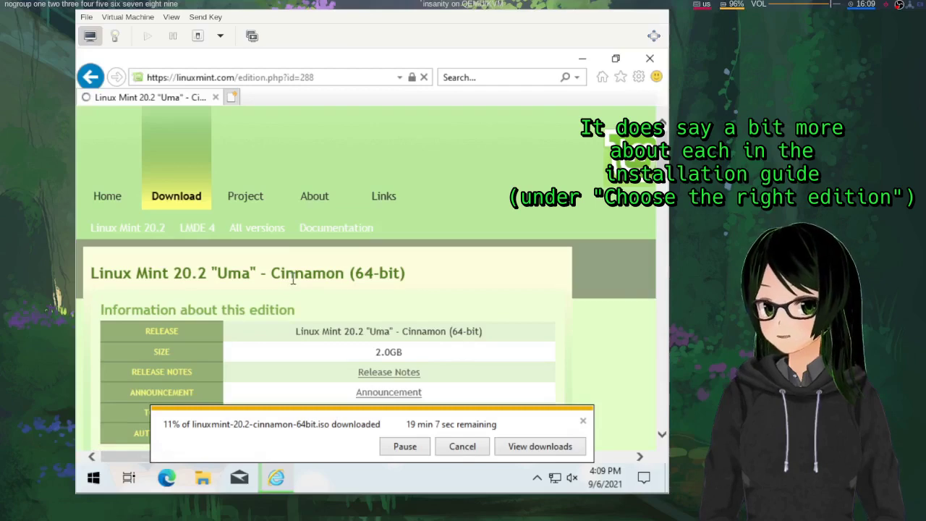
pyautogui.scroll(-3, 293, 279)
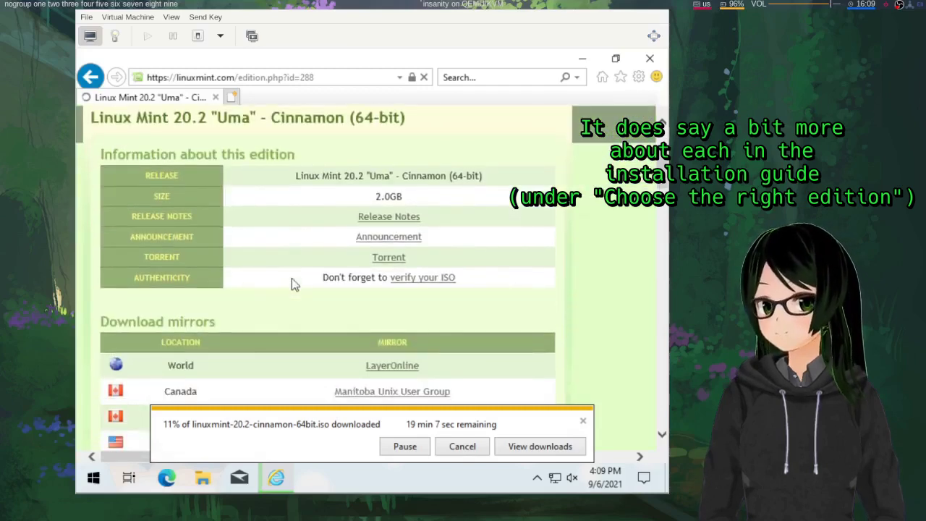
pyautogui.scroll(-3, 293, 283)
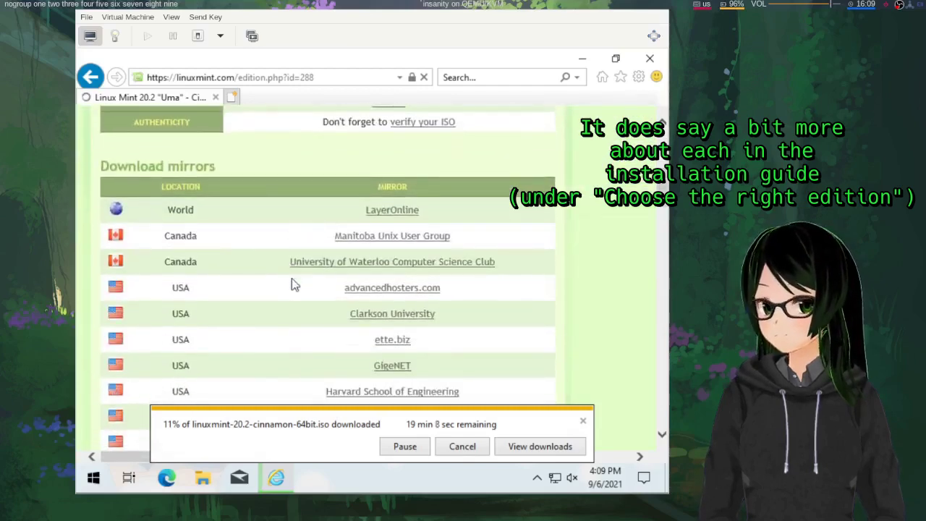
pyautogui.scroll(-2, 292, 285)
pyautogui.scroll(-2, 293, 284)
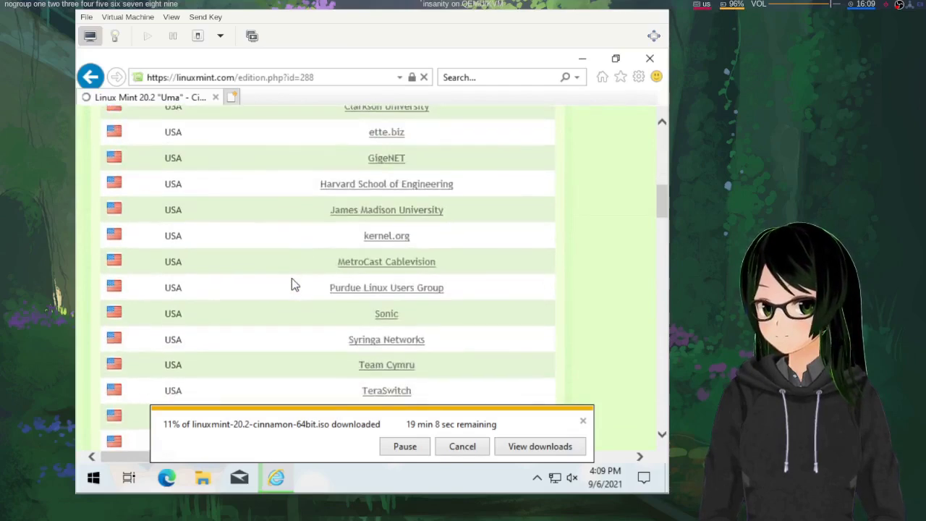
pyautogui.scroll(10, 259, 245)
pyautogui.scroll(-1, 259, 246)
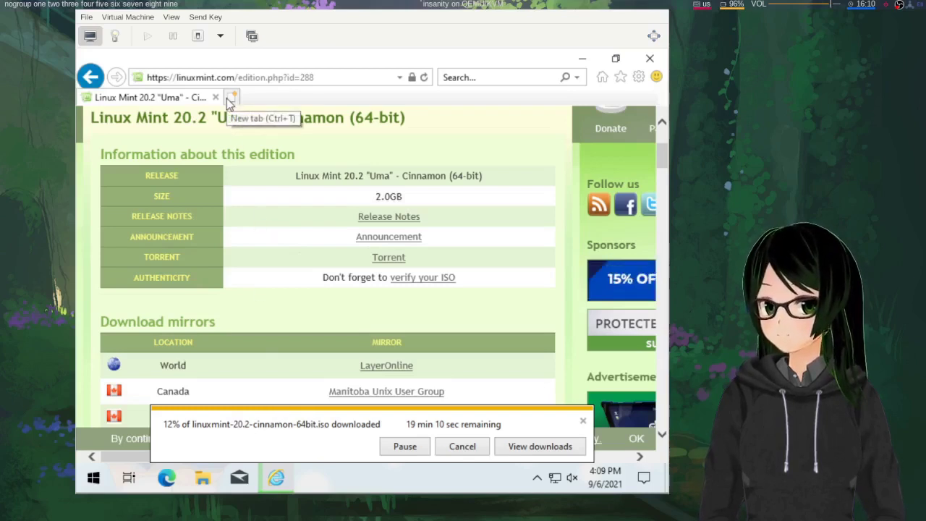
# In a new browser tab, go to the Rufus website at rufus.ie
pyautogui.click(230, 101)
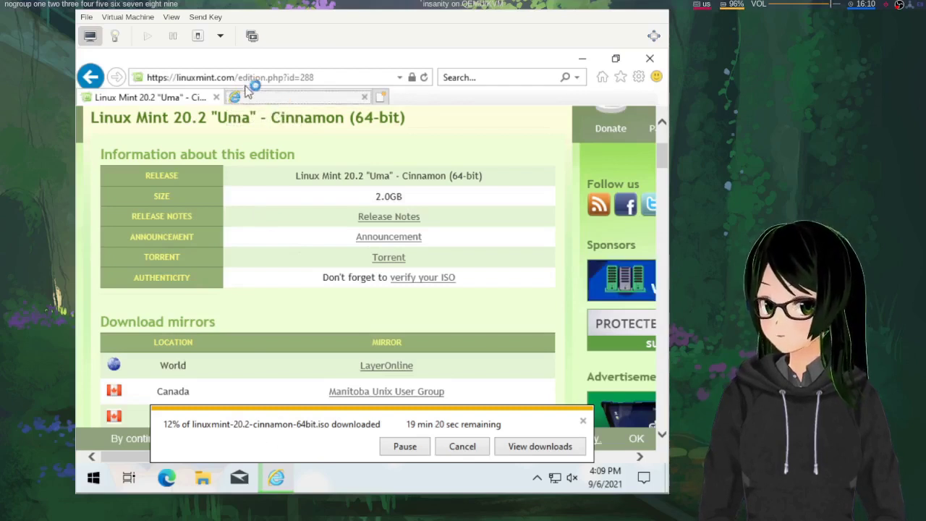
pyautogui.click(303, 97)
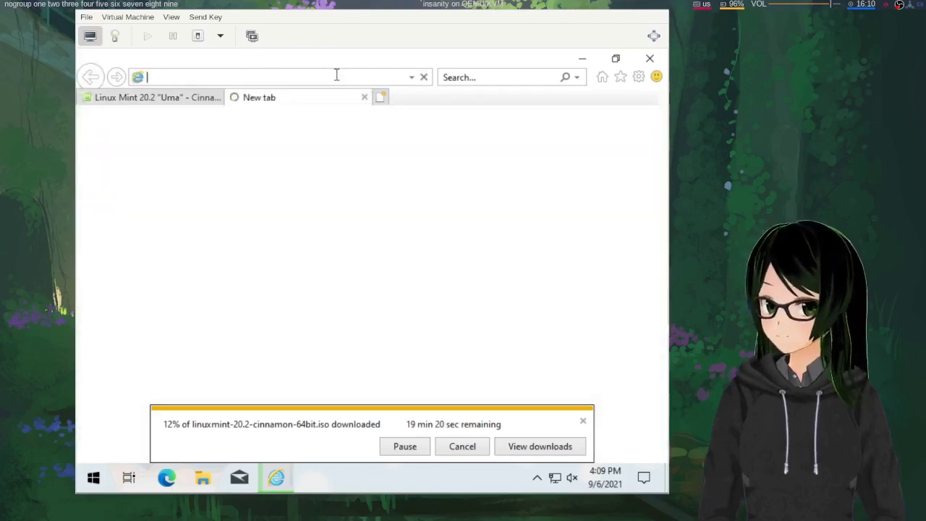
pyautogui.write('rufus.ie/')
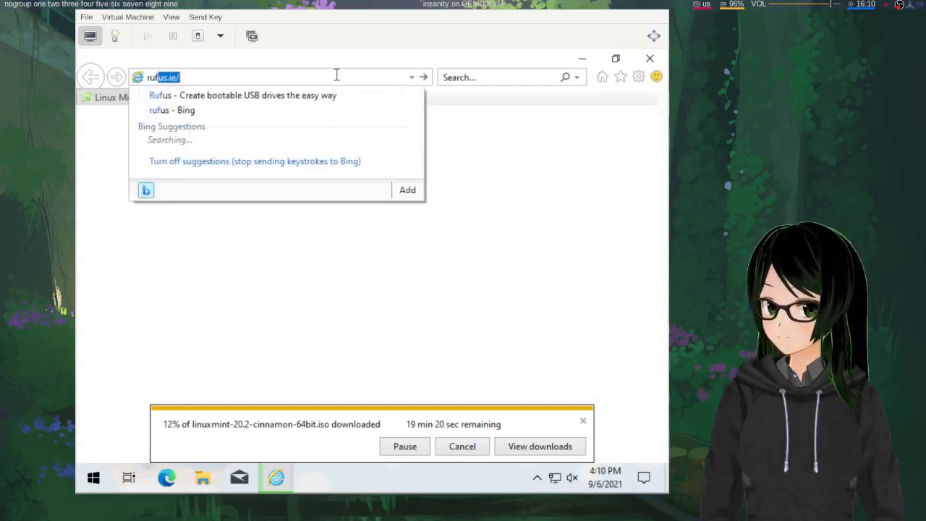
pyautogui.press('Return')
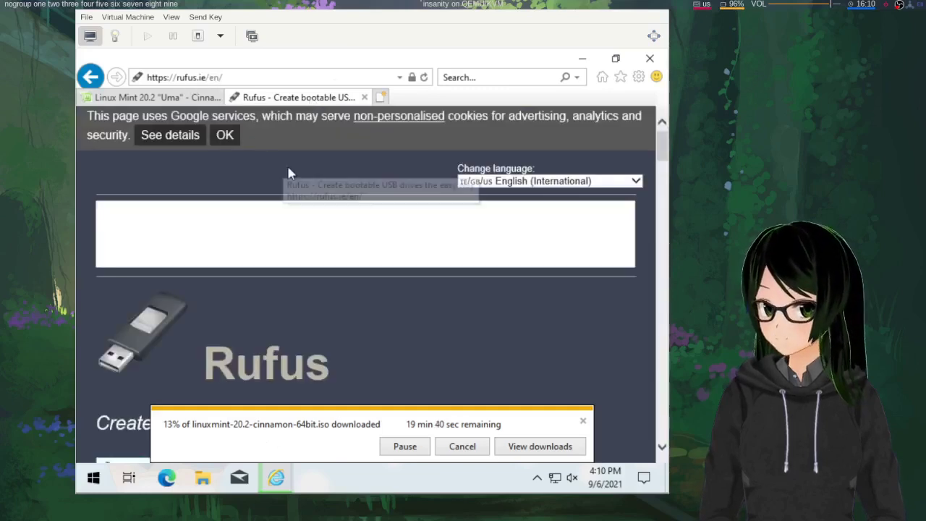
# Scroll to the Download section and choose the Rufus 3.15 Portable download
pyautogui.scroll(-2, 287, 174)
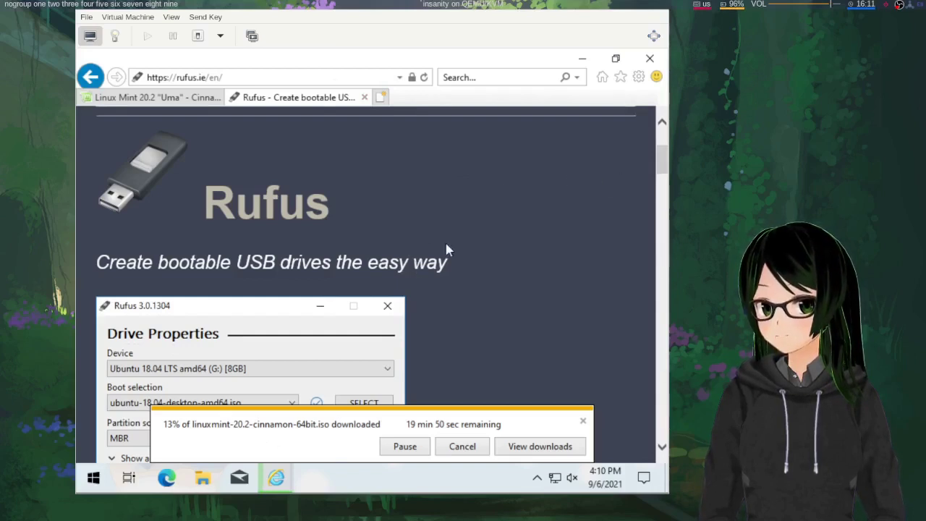
pyautogui.scroll(-3, 446, 250)
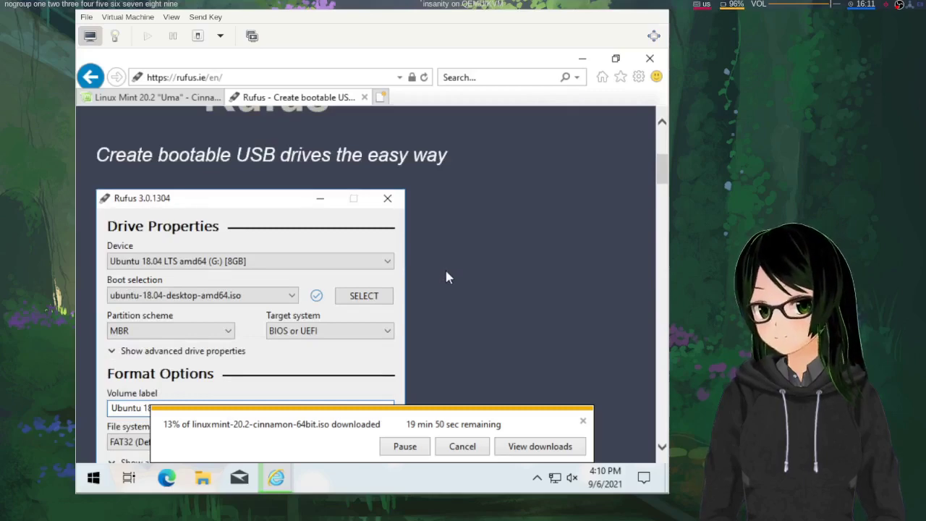
pyautogui.scroll(-10, 446, 277)
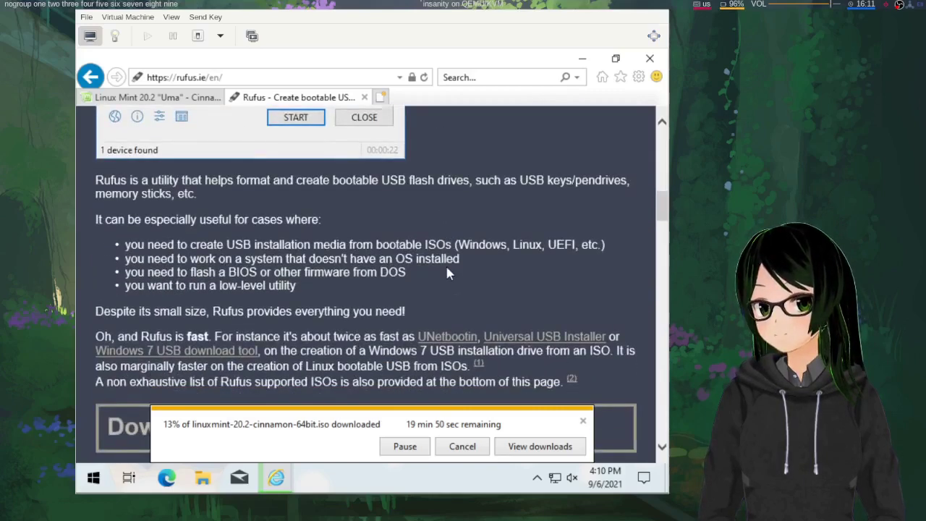
pyautogui.scroll(-7, 447, 273)
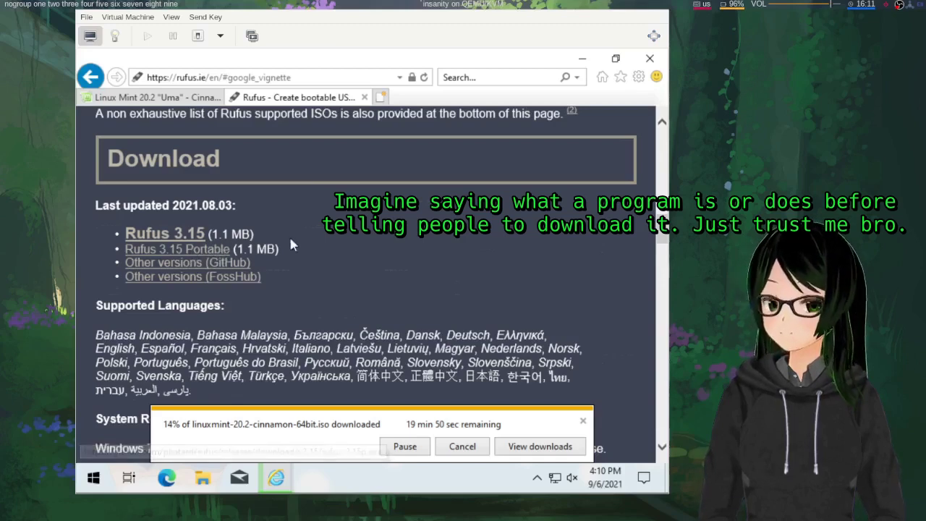
pyautogui.click(225, 251)
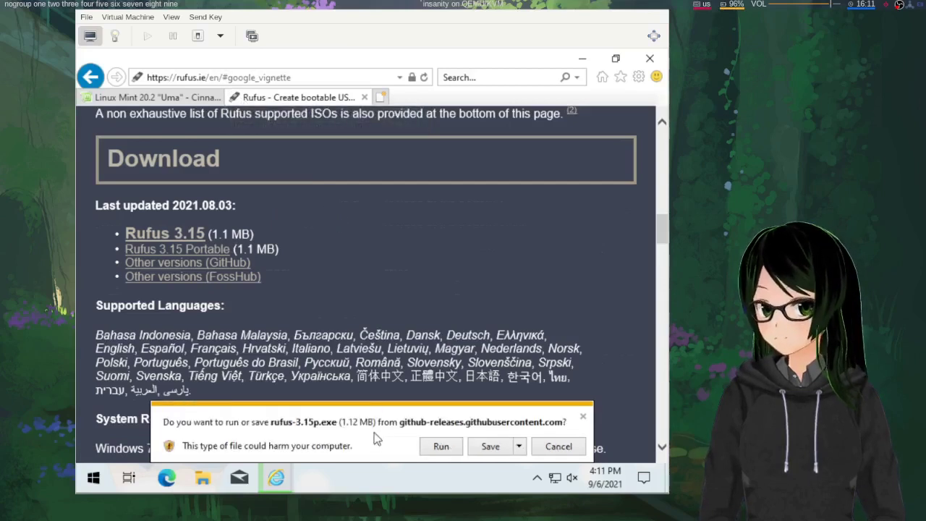
# Save rufus-3.15p.exe, then minimize Internet Explorer to show the desktop
pyautogui.click(484, 451)
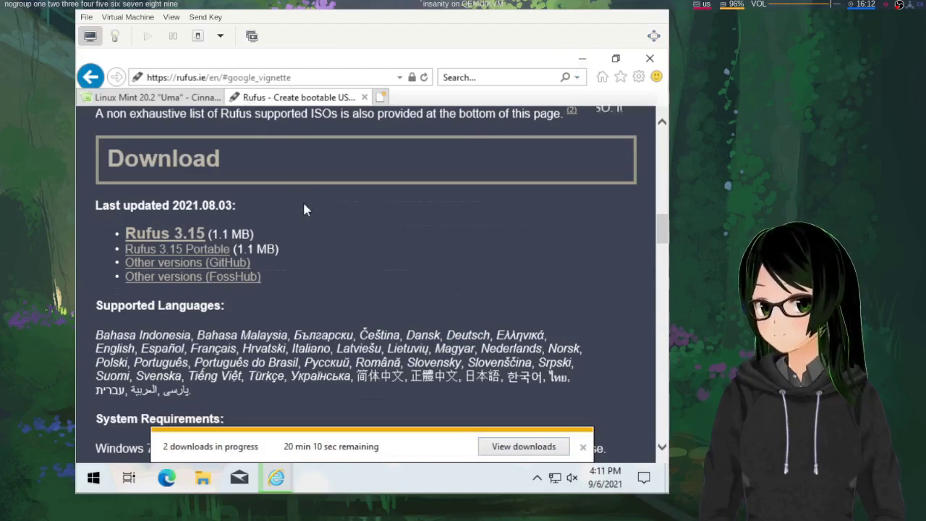
pyautogui.scroll(3, 302, 208)
pyautogui.scroll(4, 304, 206)
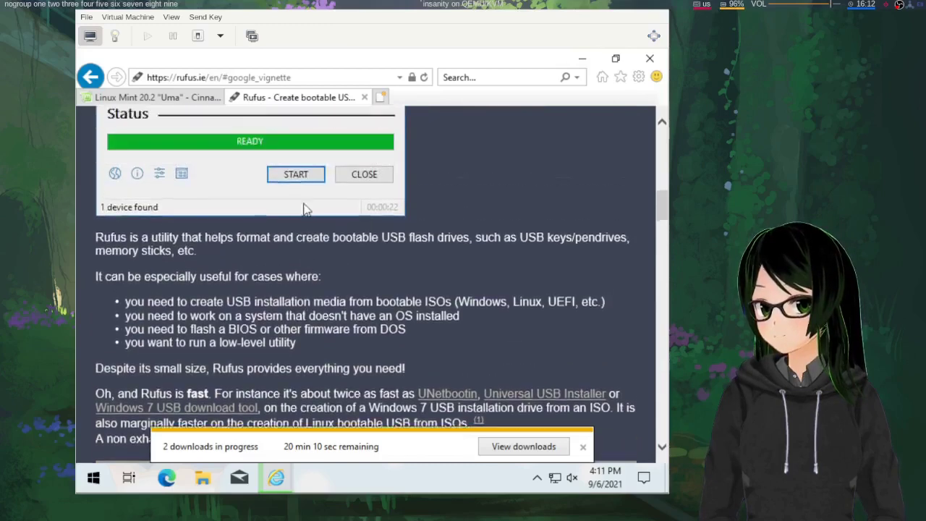
pyautogui.scroll(4, 304, 209)
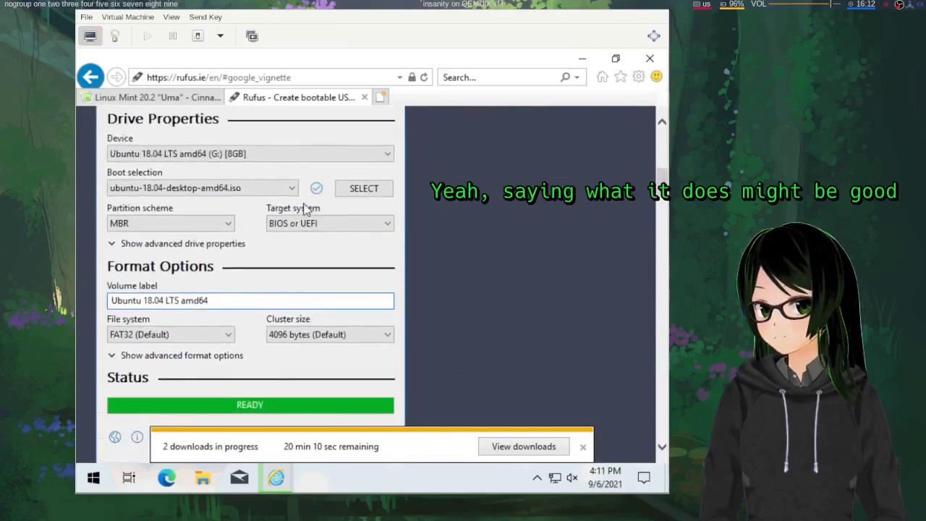
pyautogui.scroll(-1, 305, 200)
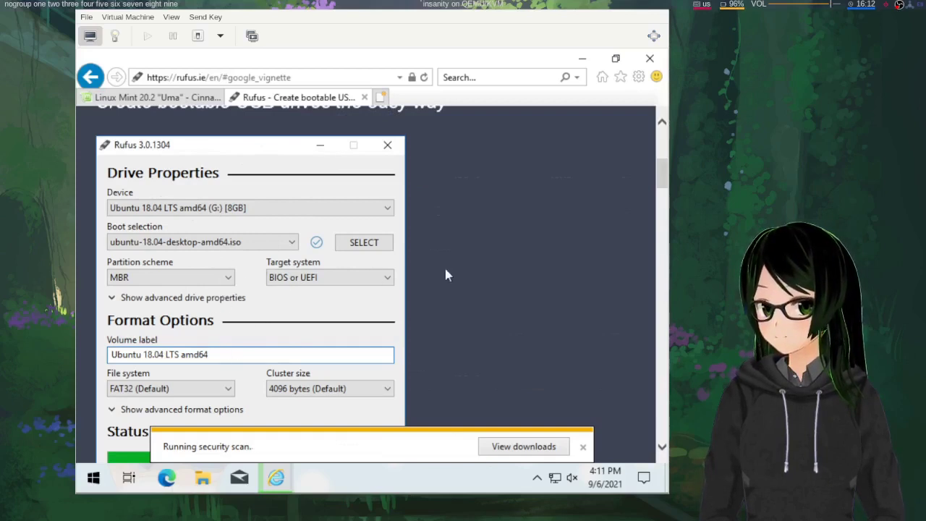
pyautogui.scroll(-1, 444, 274)
pyautogui.scroll(-3, 444, 273)
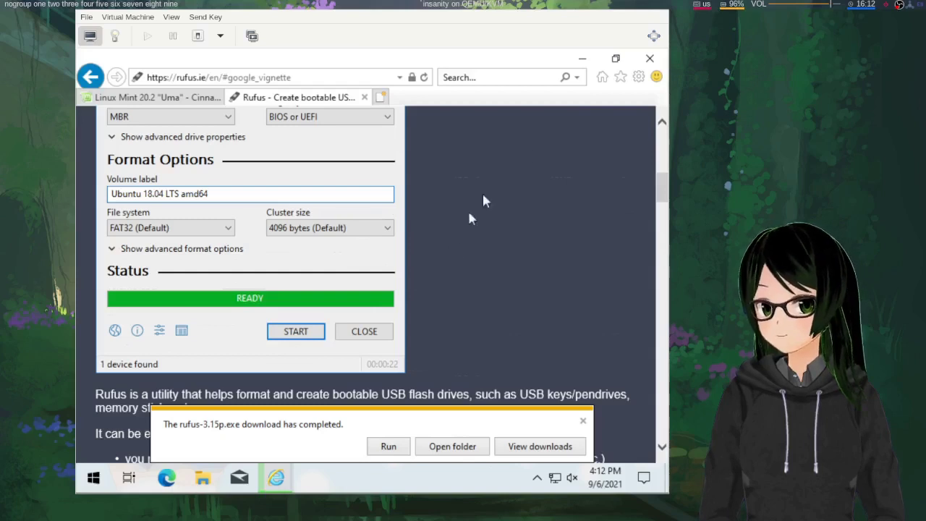
pyautogui.click(582, 63)
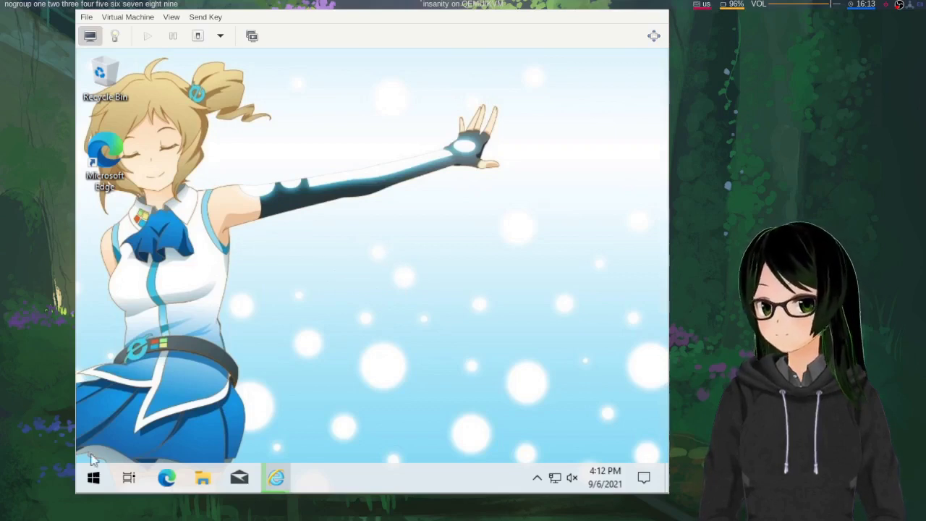
# Launch Disk Management from the Start button's Win+X menu
pyautogui.rightClick(92, 480)
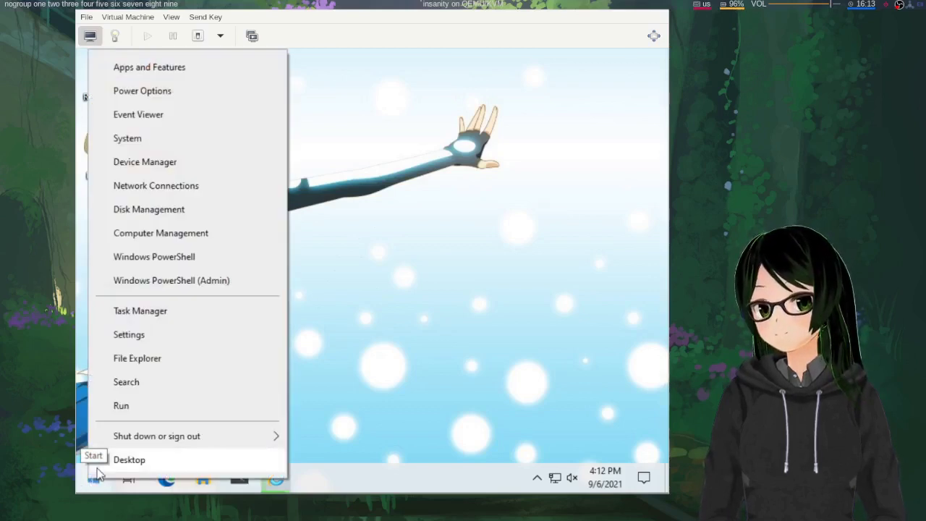
pyautogui.click(202, 210)
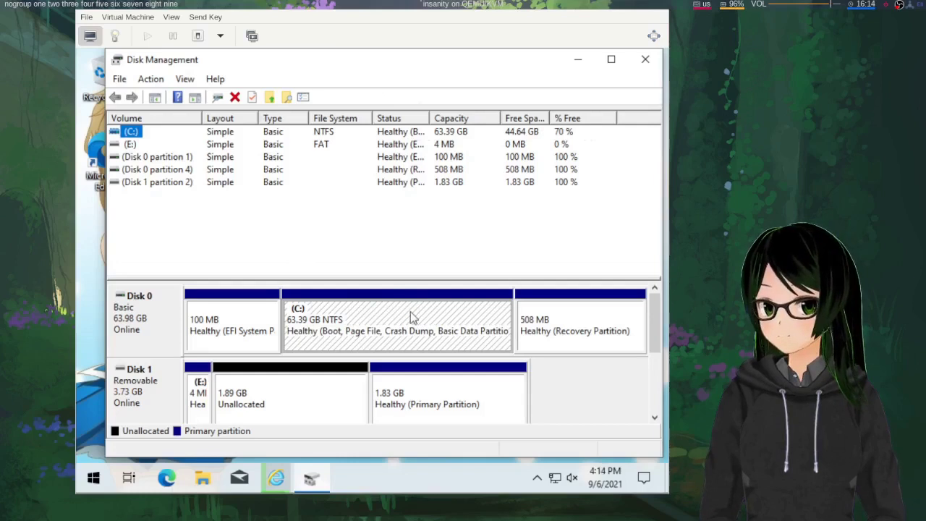
# Shrink the C: partition by 32000 MB, leaving 31.25 GB unallocated
pyautogui.rightClick(410, 311)
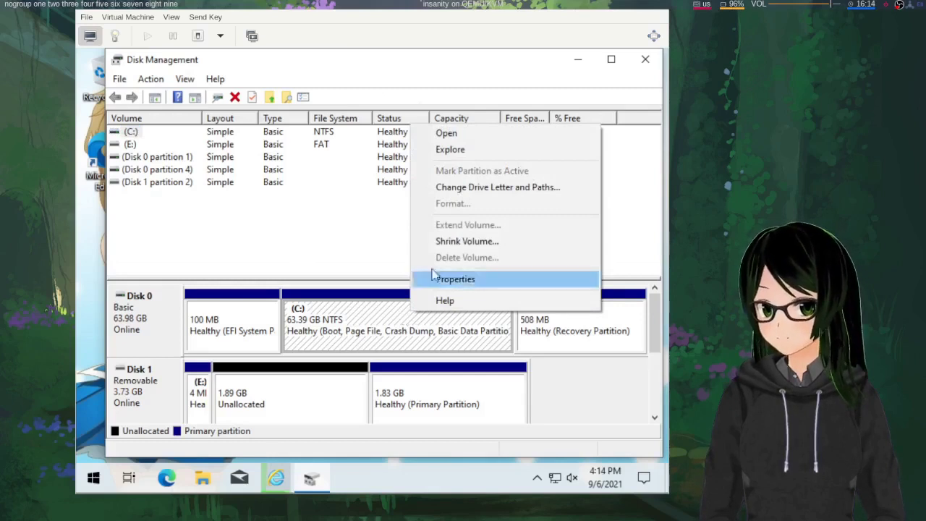
pyautogui.click(441, 242)
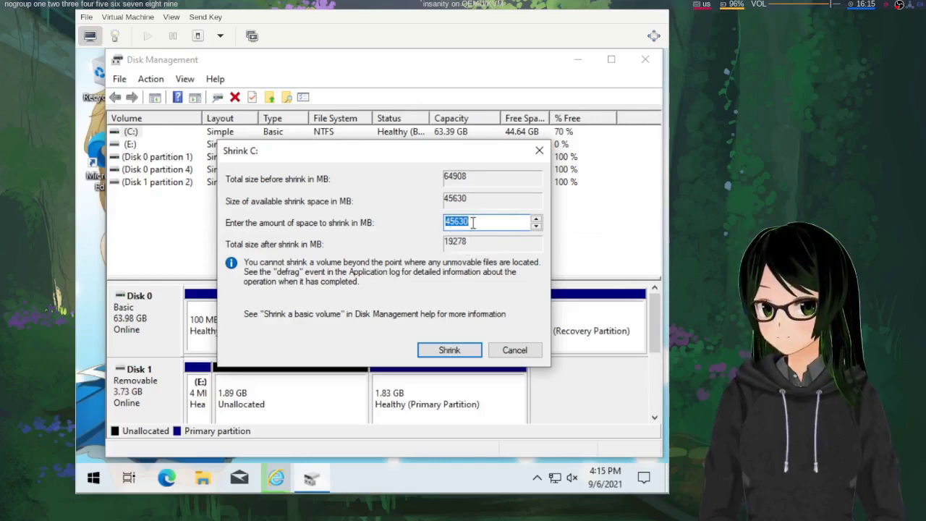
pyautogui.click(473, 223)
pyautogui.doubleClick(472, 223)
pyautogui.write('32000')
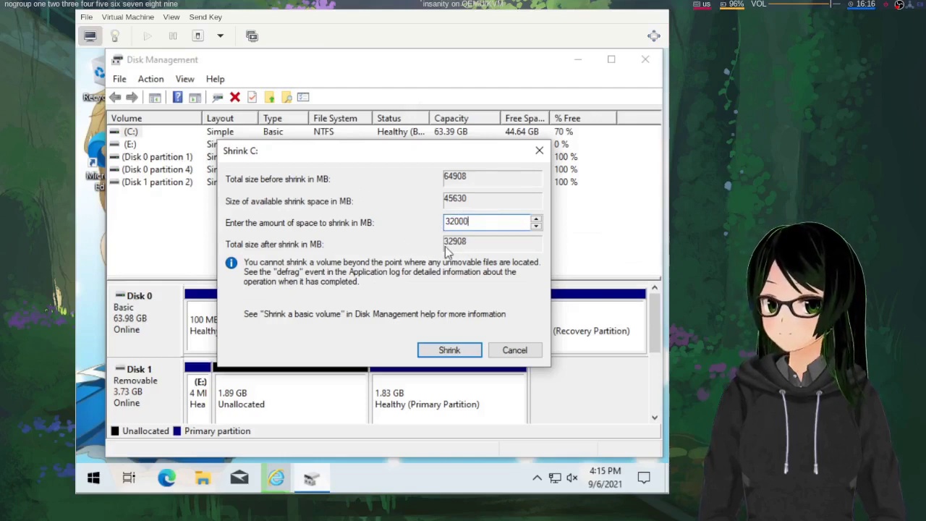
pyautogui.click(441, 351)
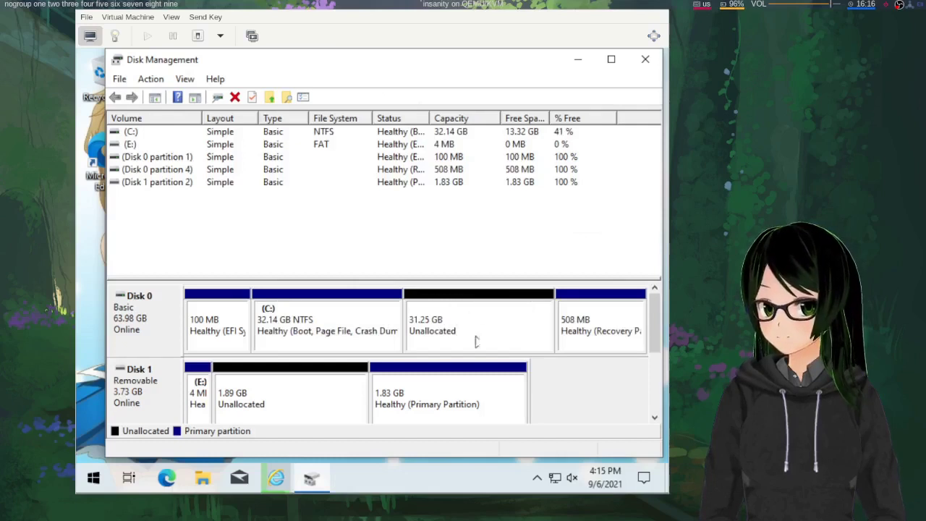
# Start a New Simple Volume on the 31.25 GB unallocated space at full 31999 MB size
pyautogui.click(451, 321)
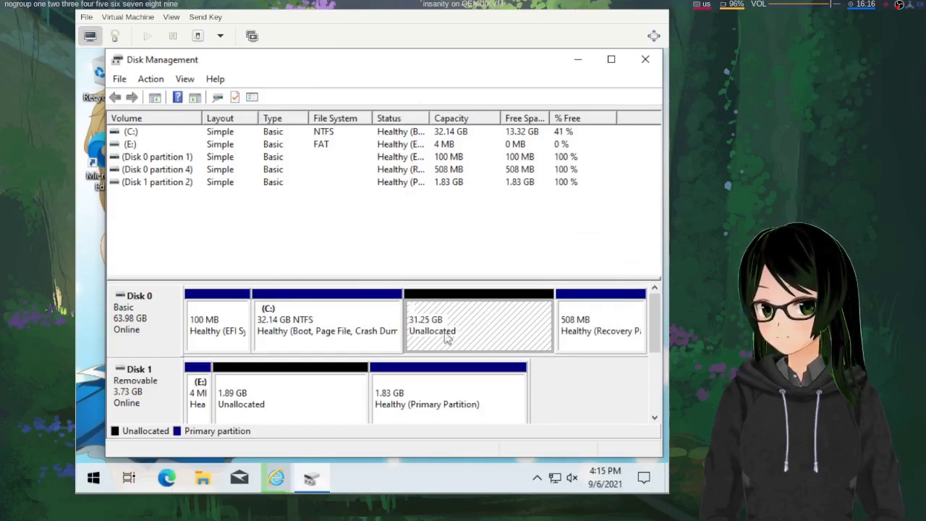
pyautogui.rightClick(490, 311)
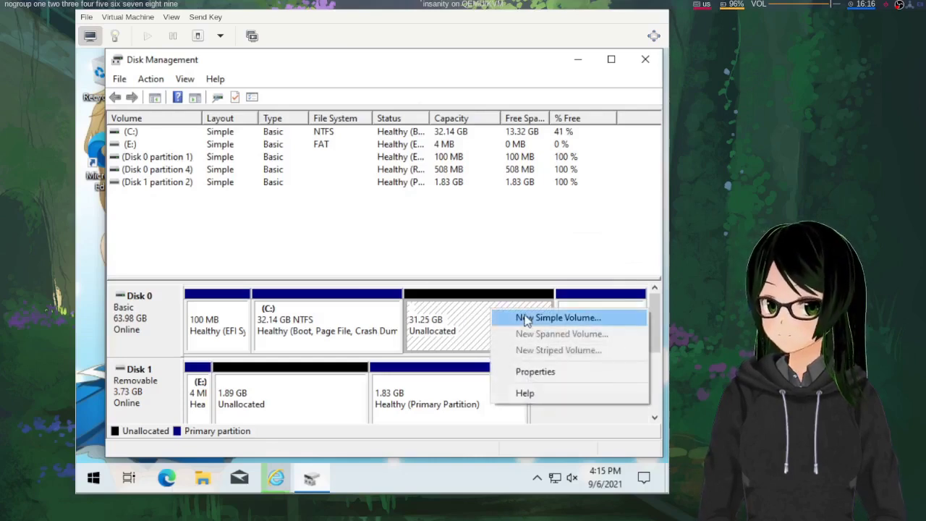
pyautogui.click(521, 317)
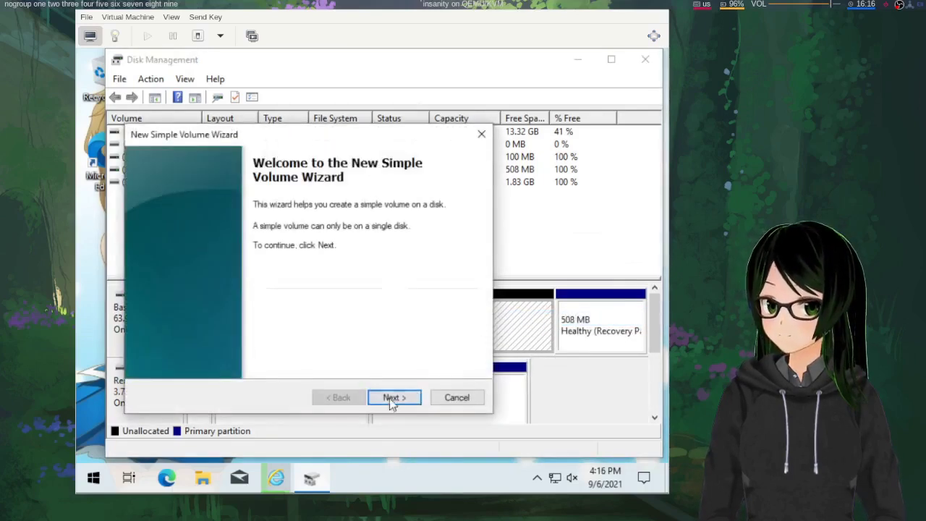
pyautogui.click(391, 398)
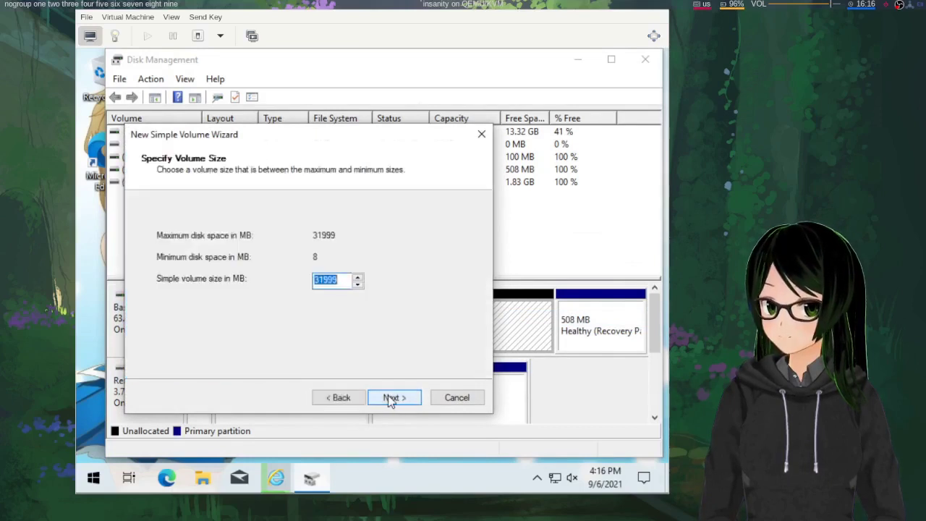
pyautogui.click(391, 398)
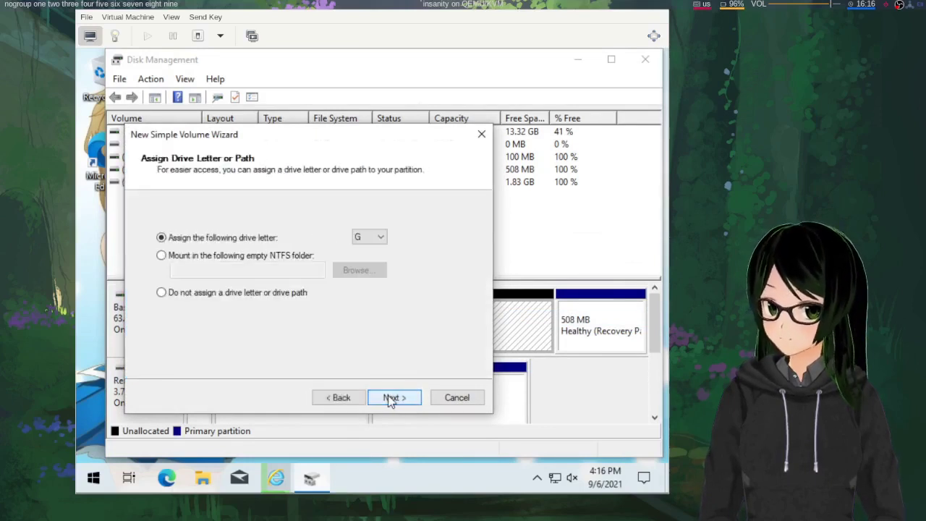
# Assign no drive letter, label the NTFS volume 'Mint Use This', and finish
pyautogui.click(370, 239)
pyautogui.click(370, 240)
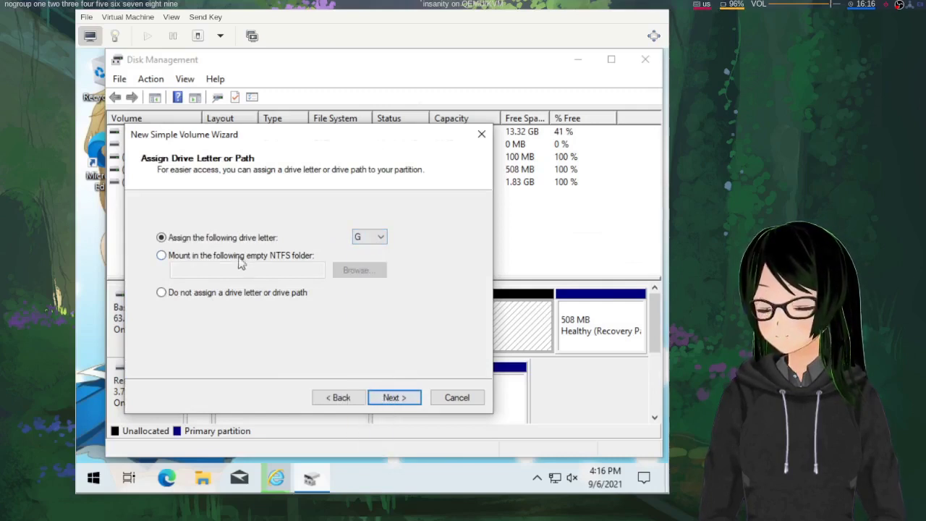
pyautogui.click(237, 293)
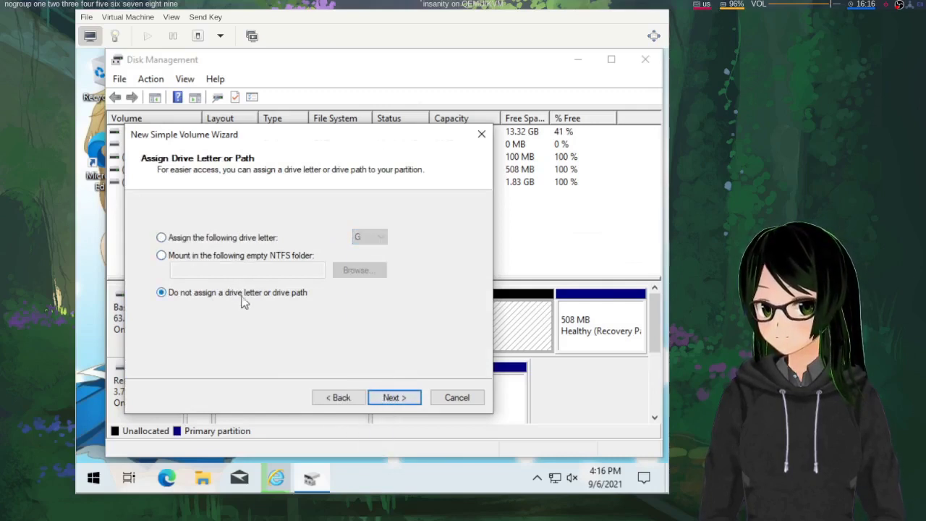
pyautogui.click(394, 398)
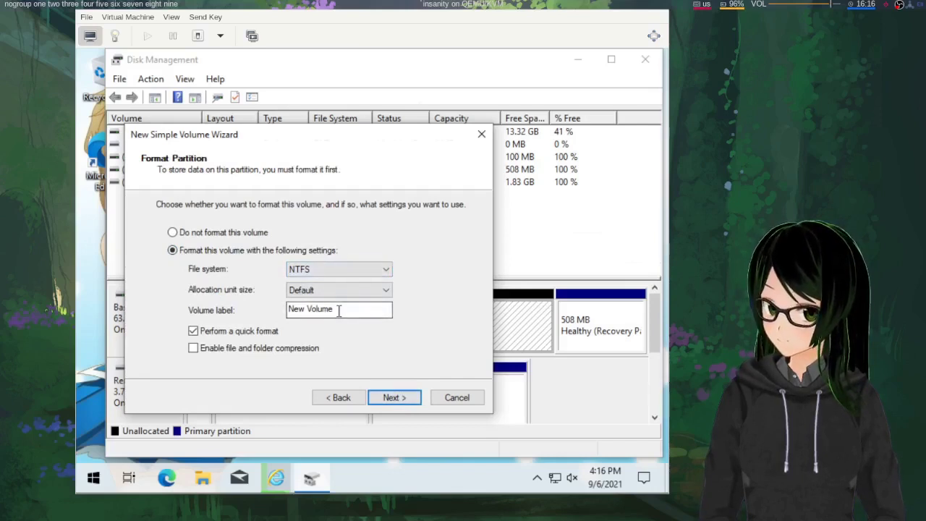
pyautogui.moveTo(338, 310); pyautogui.dragTo(269, 308)
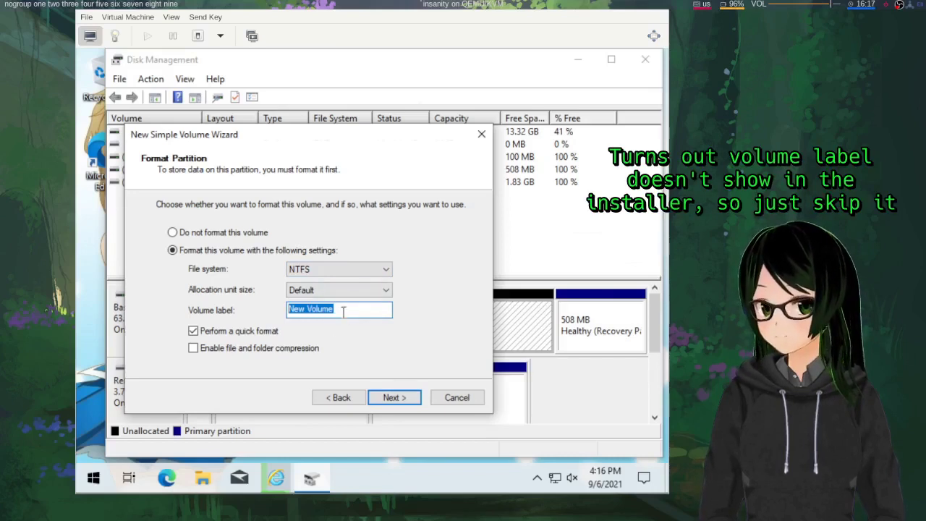
pyautogui.write('Mint U')
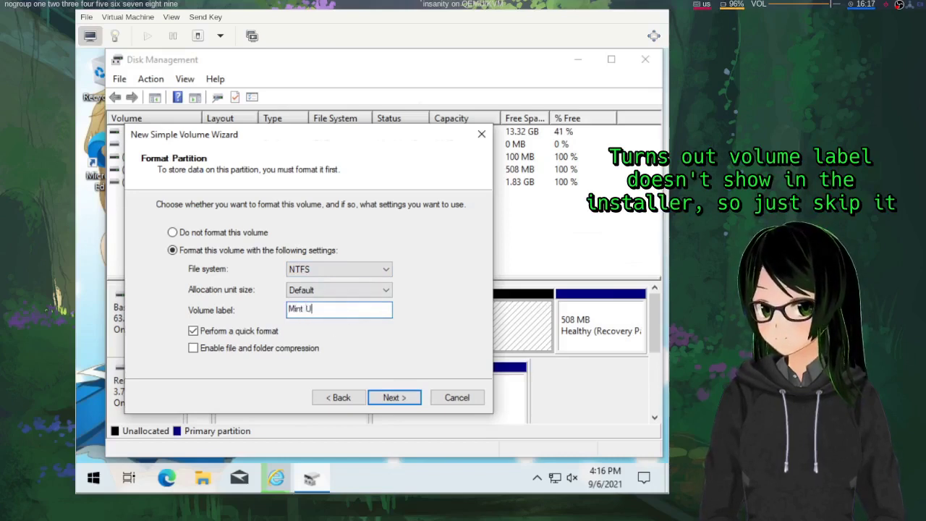
pyautogui.write('se This')
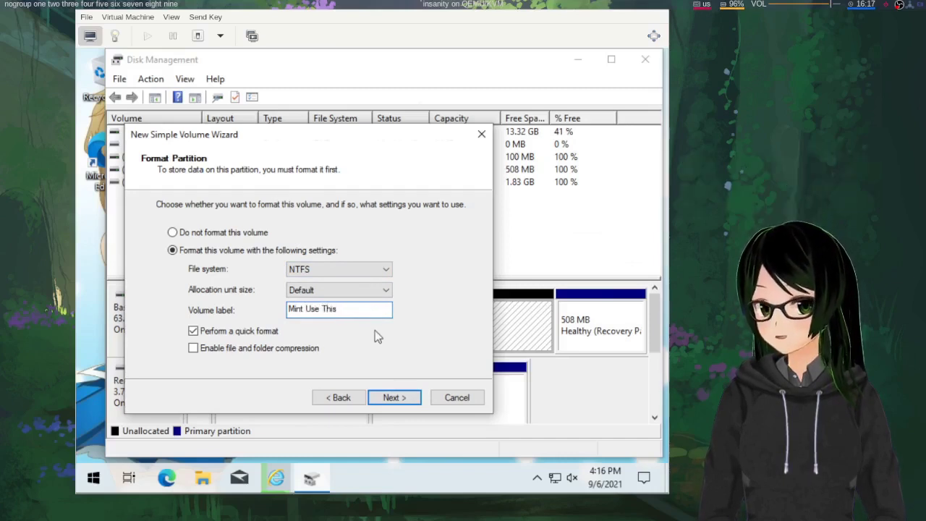
pyautogui.click(394, 399)
pyautogui.click(394, 398)
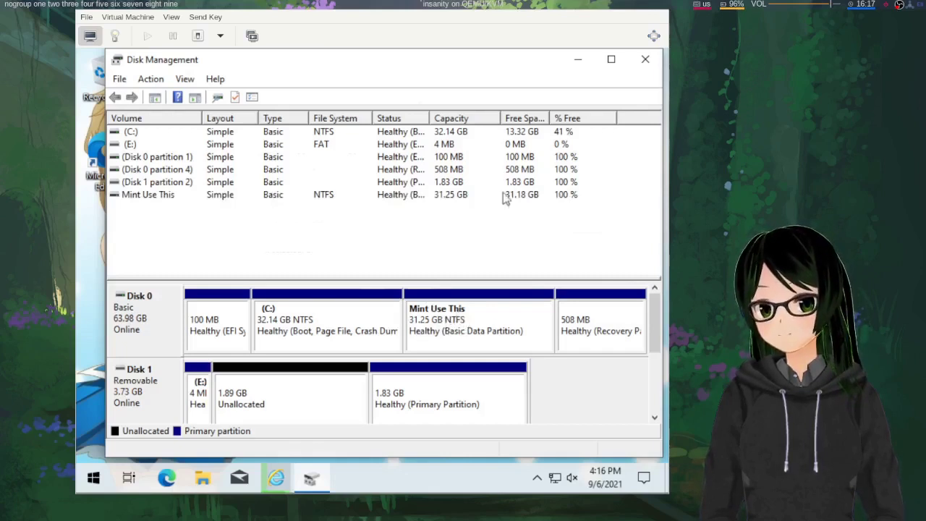
# Close Disk Management and open Control Panel by searching 'control' in Start
pyautogui.click(644, 60)
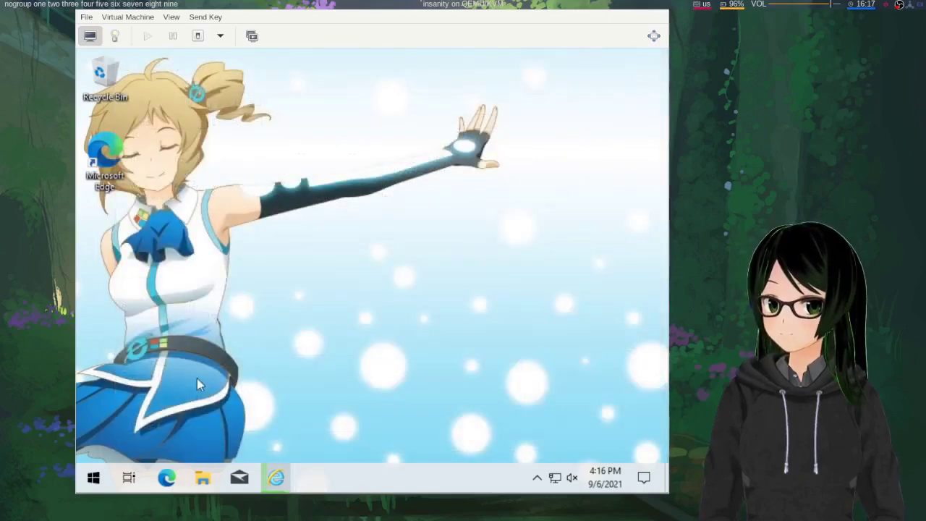
pyautogui.click(95, 479)
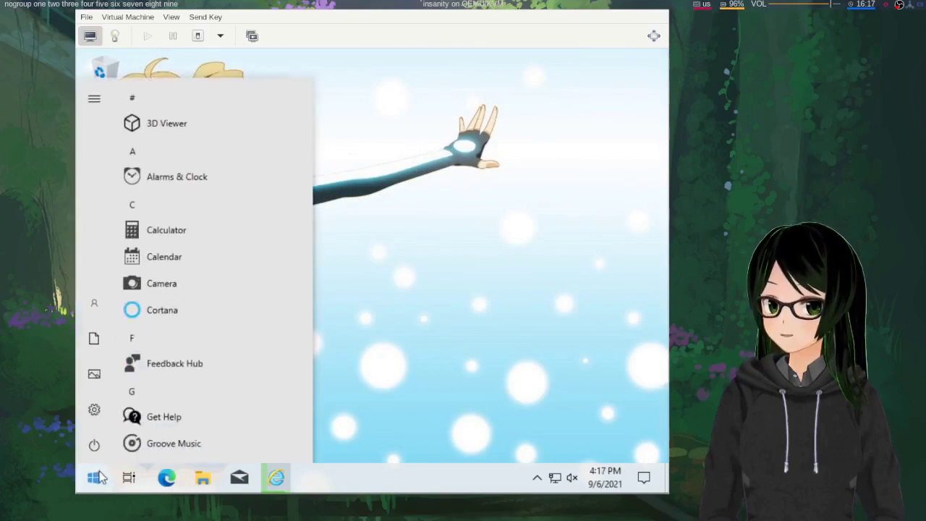
pyautogui.write('cont')
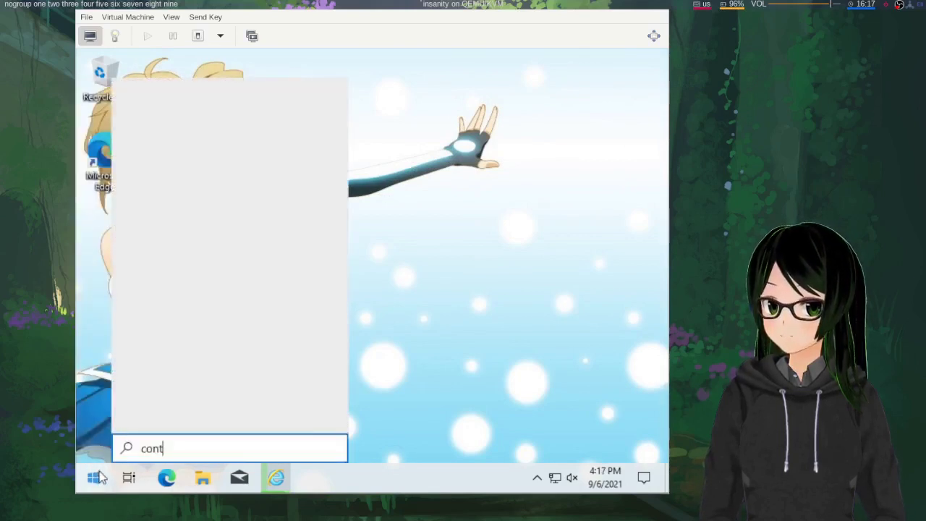
pyautogui.write('rol')
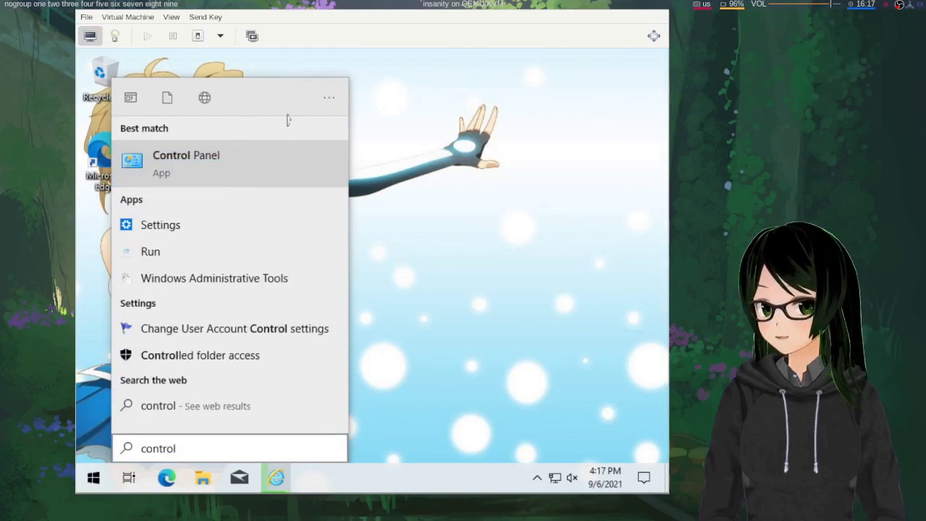
pyautogui.click(225, 167)
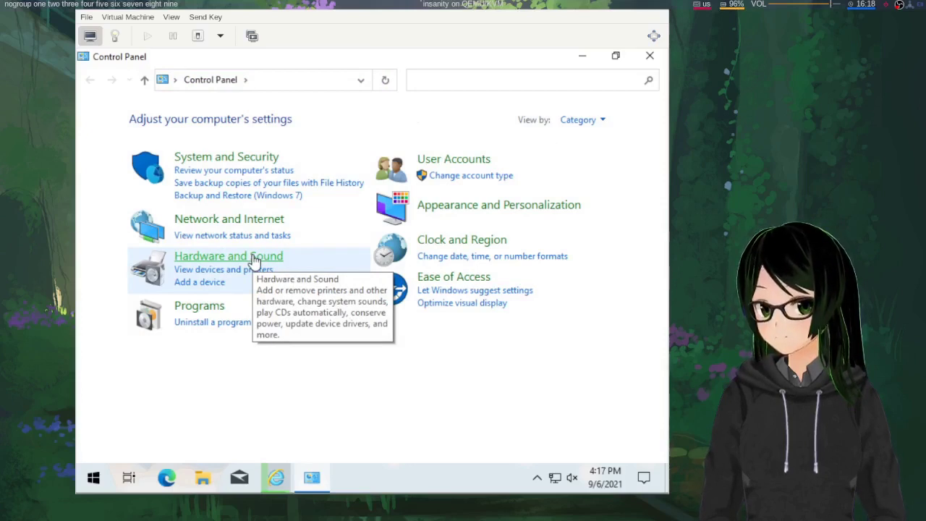
# Open the power button behaviour settings under Hardware and Sound and unlock the greyed-out shutdown settings
pyautogui.click(253, 256)
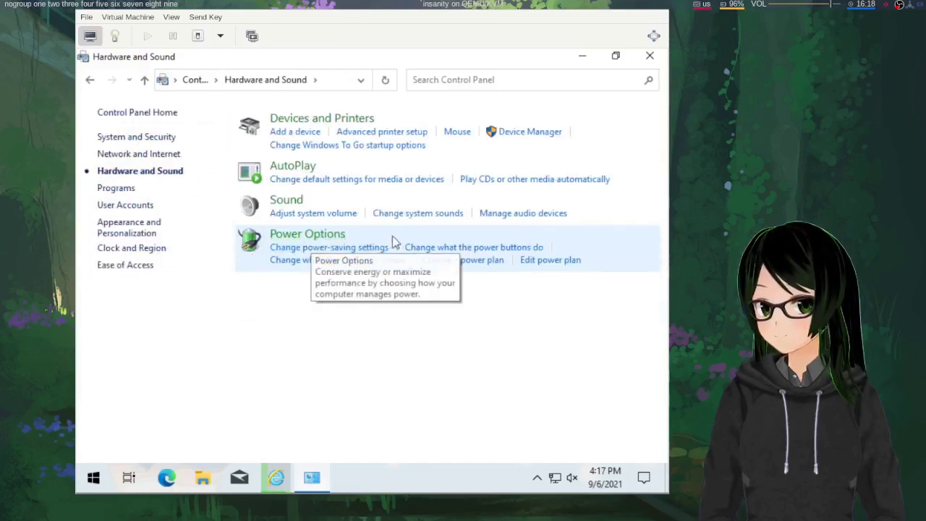
pyautogui.click(423, 248)
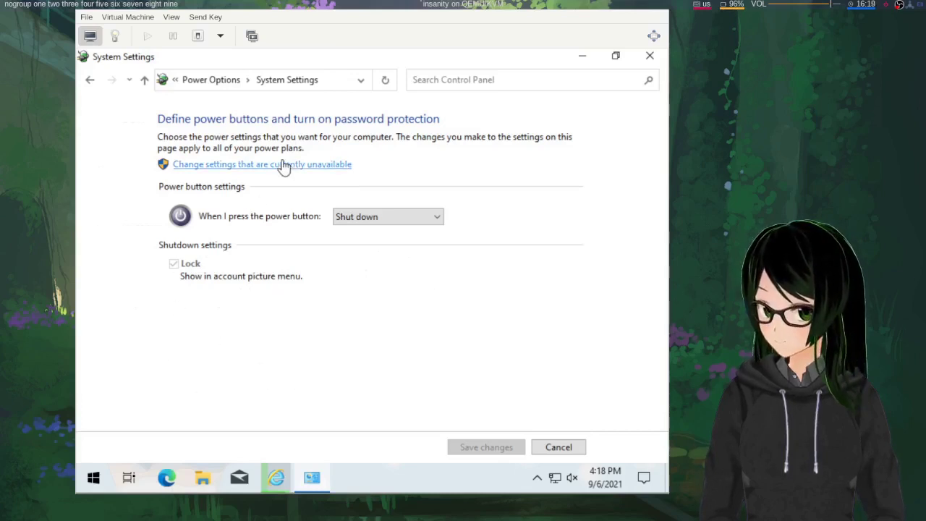
pyautogui.click(253, 164)
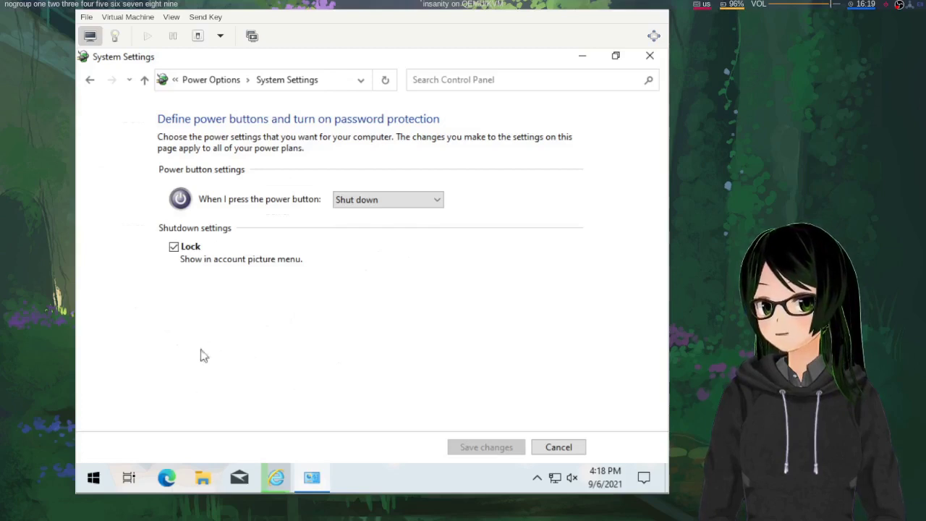
# Open the Start menu's power choices, then back out without shutting down
pyautogui.click(93, 478)
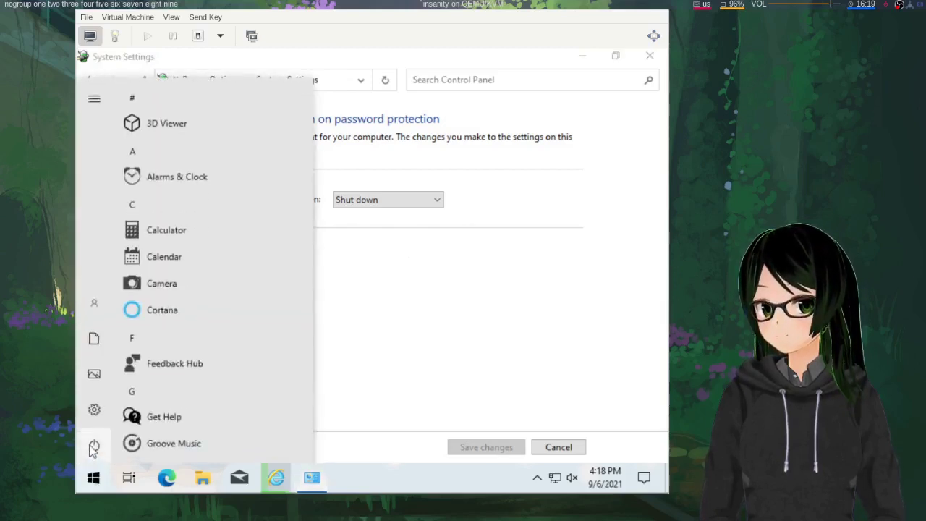
pyautogui.click(94, 446)
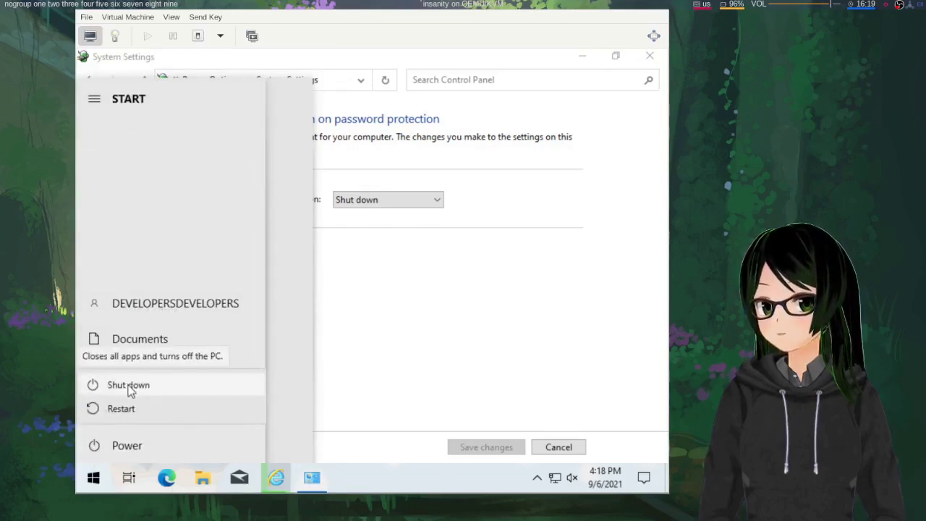
pyautogui.click(497, 125)
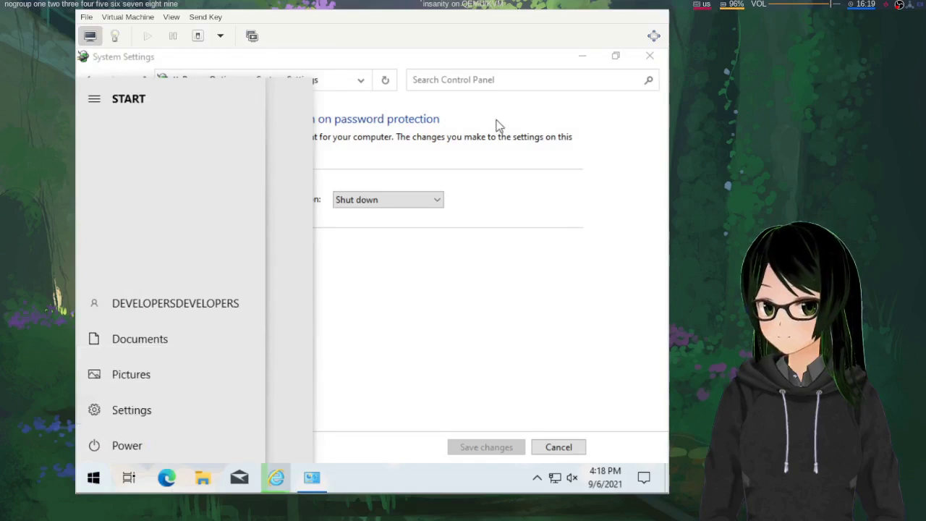
pyautogui.click(94, 478)
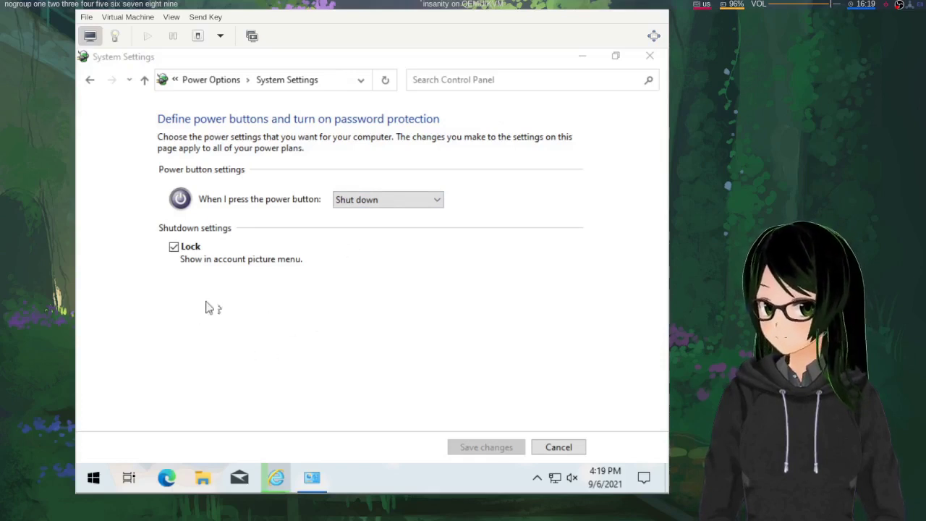
# Close the power button settings window and bring back Internet Explorer's Linux Mint download page
pyautogui.click(648, 58)
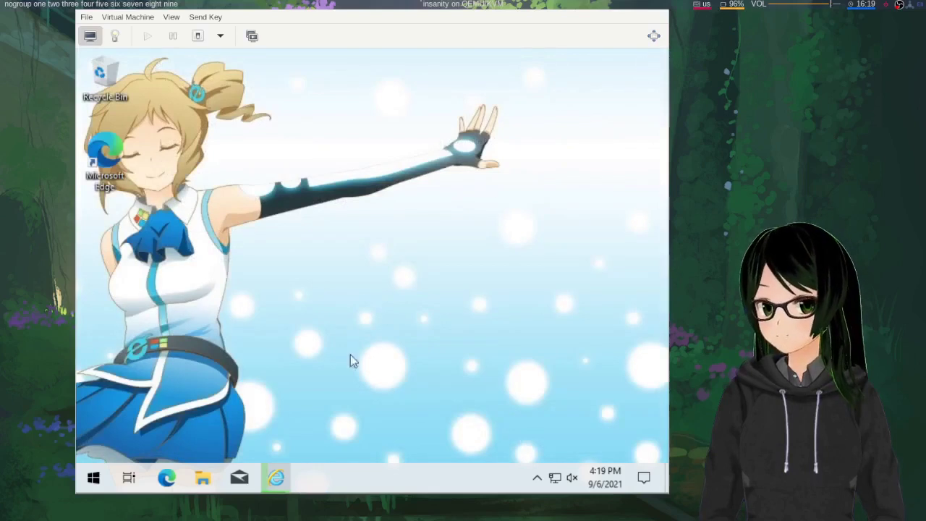
pyautogui.moveTo(269, 466)
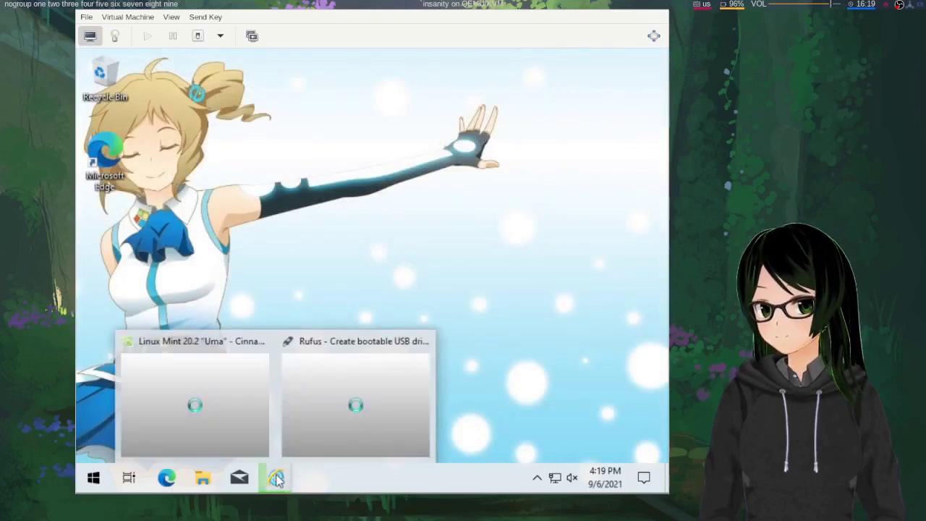
pyautogui.click(245, 424)
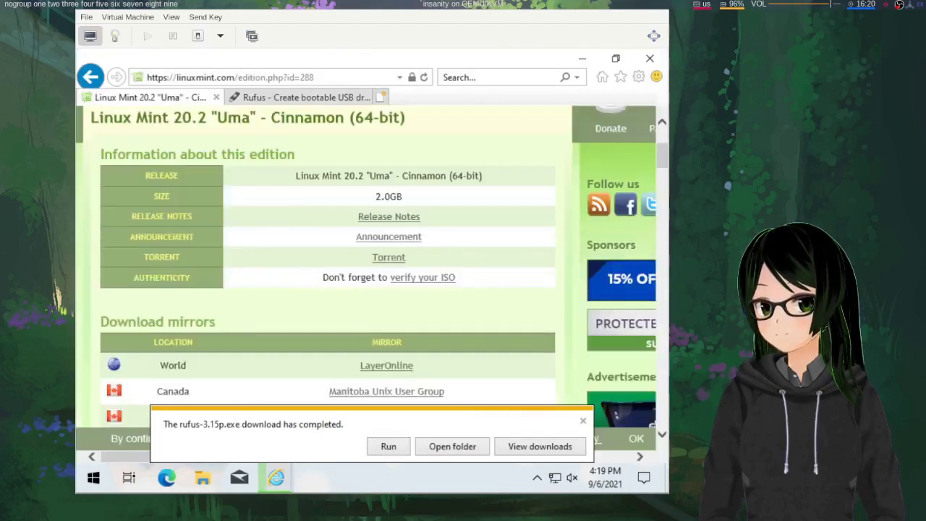
# Dismiss the Rufus download-completed notice, close the Rufus tab and minimize the browser
pyautogui.click(583, 421)
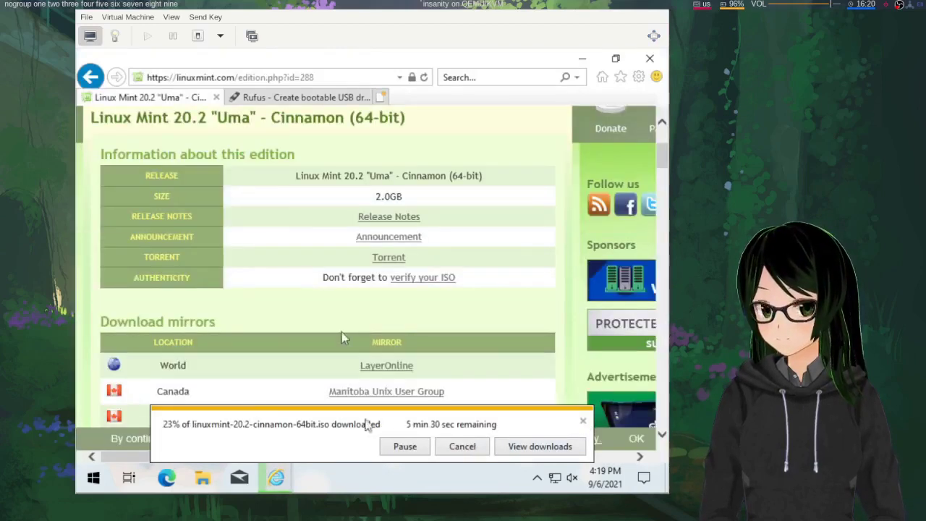
pyautogui.click(364, 97)
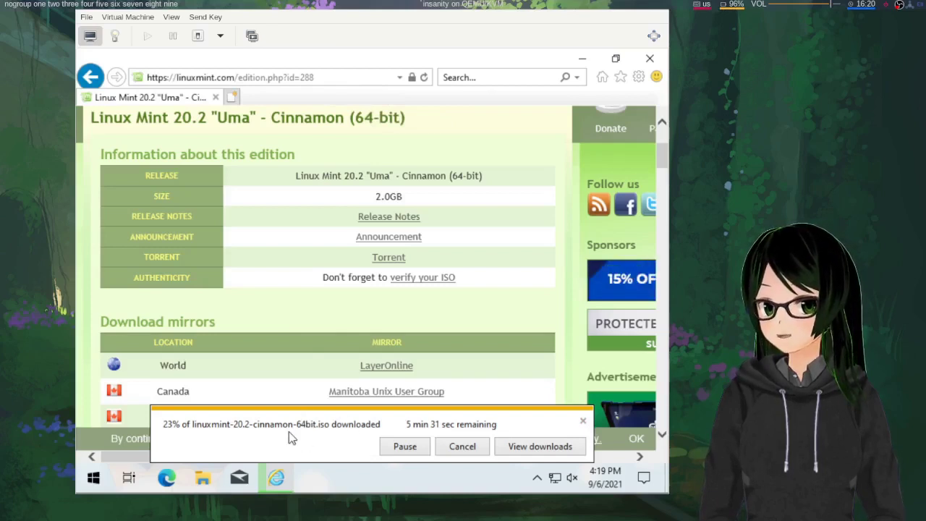
pyautogui.click(273, 474)
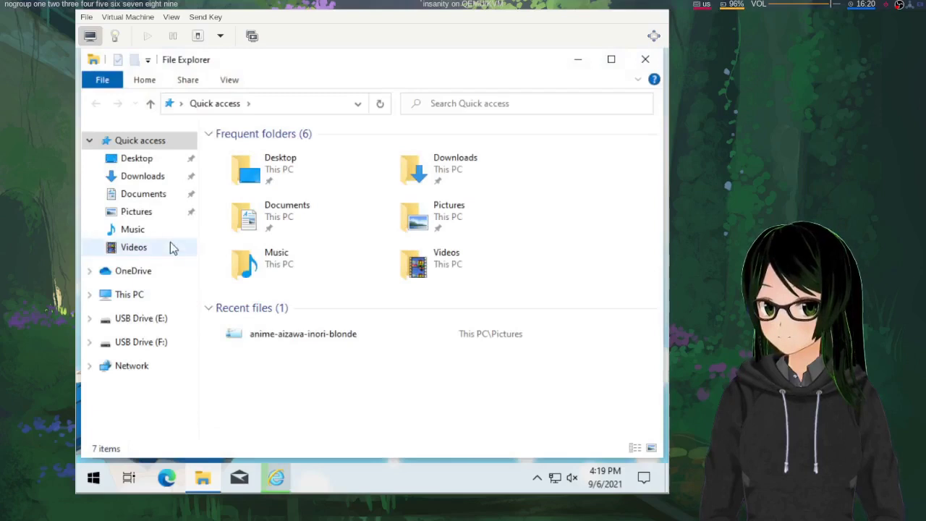
# Launch rufus-3.15p from Downloads, allowing it past SmartScreen and User Account Control
pyautogui.click(148, 178)
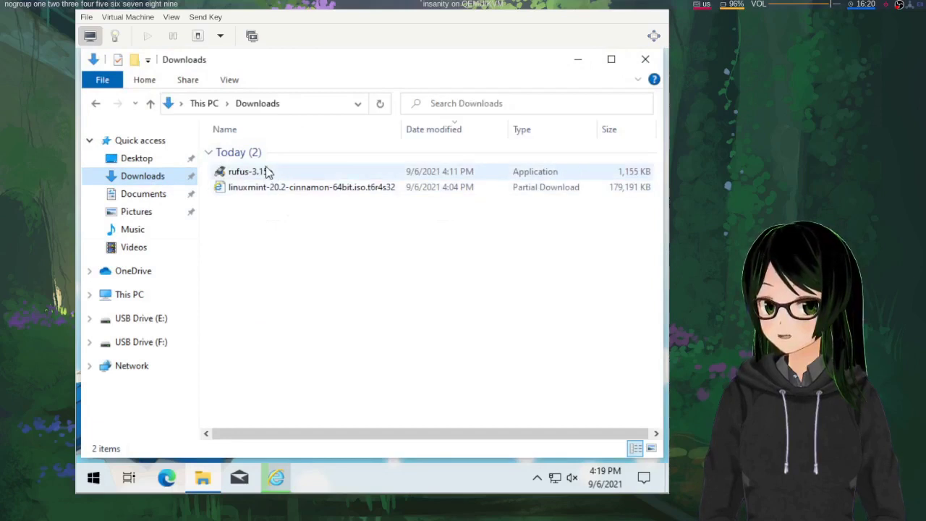
pyautogui.doubleClick(268, 172)
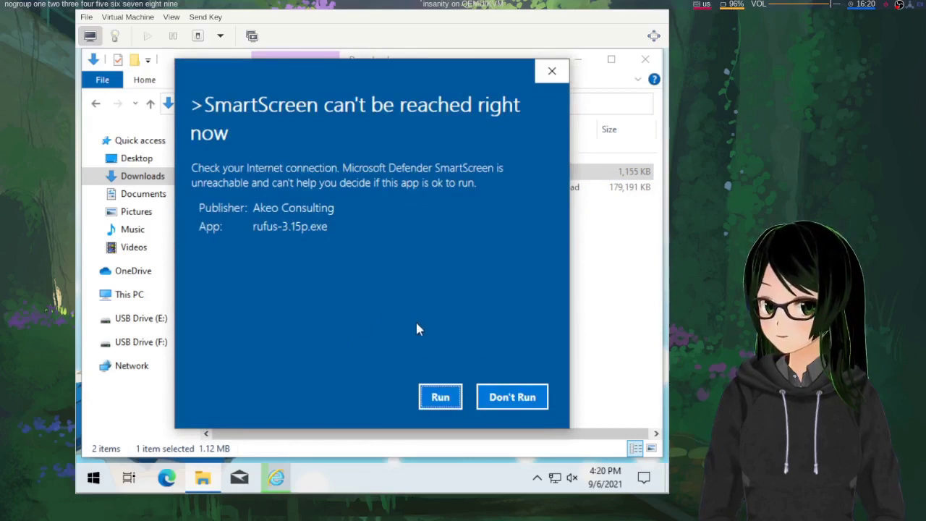
pyautogui.click(439, 397)
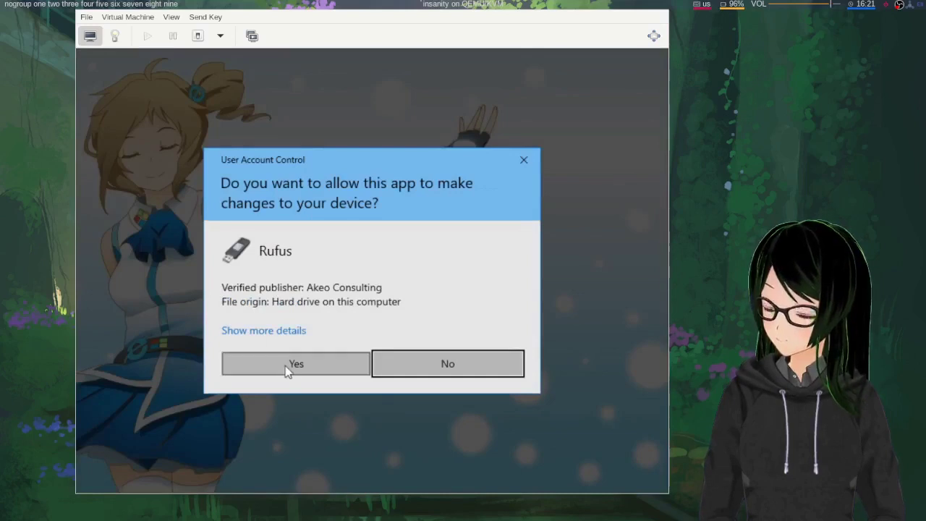
pyautogui.click(285, 366)
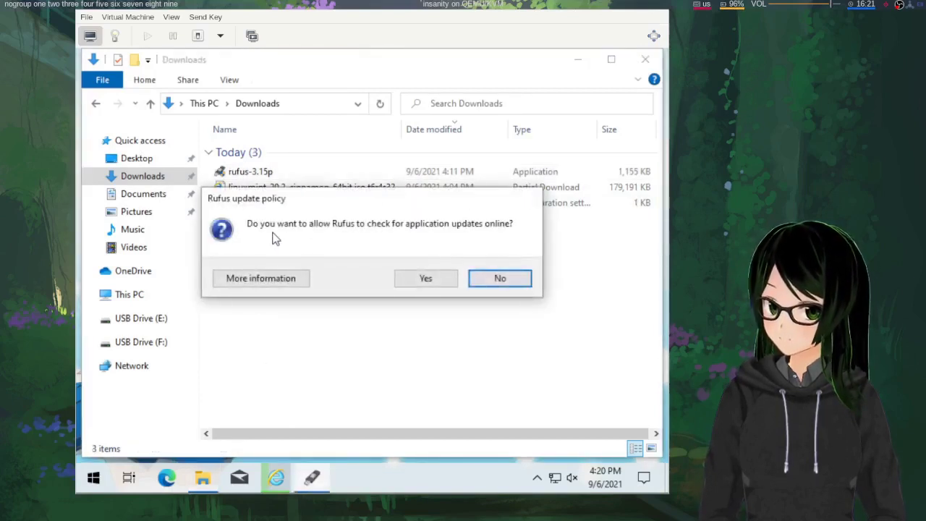
# Decline Rufus online update checks and keep the 4GB multi-partition USB stick as device
pyautogui.click(499, 280)
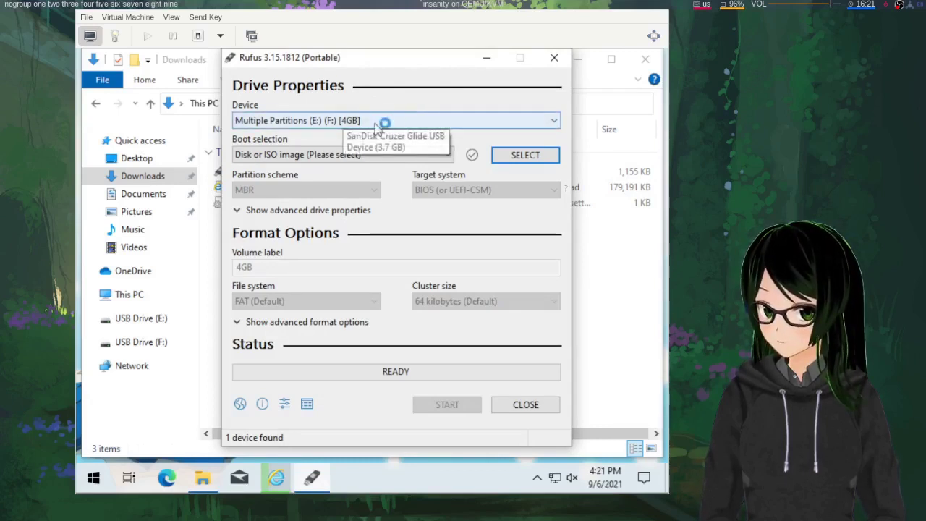
pyautogui.click(376, 124)
pyautogui.click(362, 120)
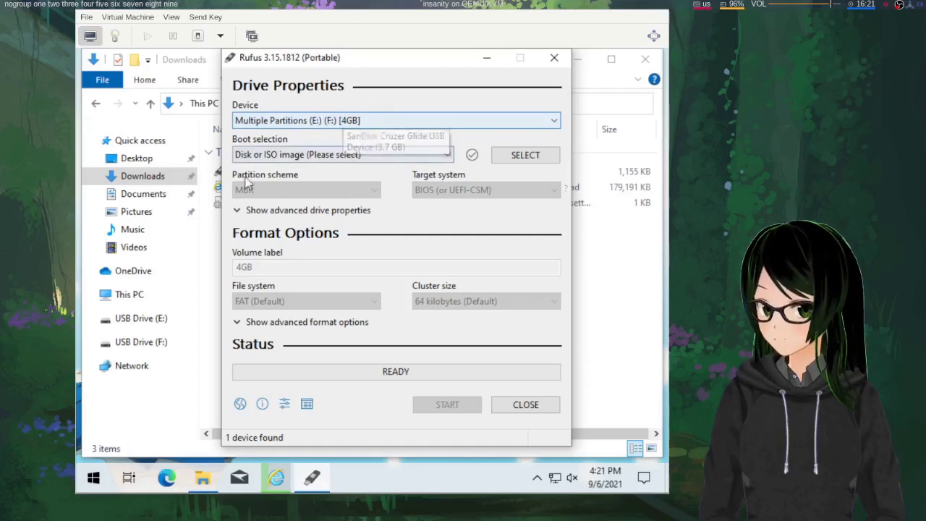
# Inspect the efi folder on USB Drive (E:) in Explorer, then return to Rufus
pyautogui.click(140, 326)
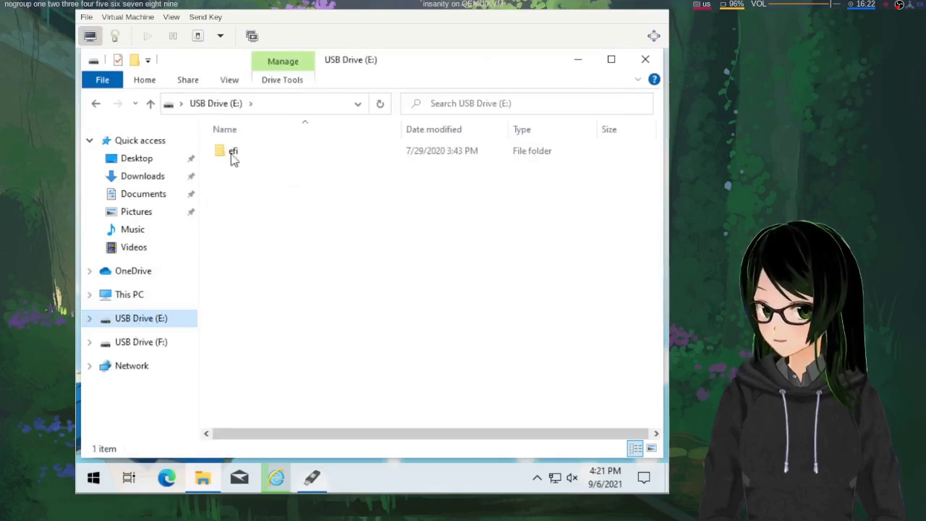
pyautogui.doubleClick(233, 155)
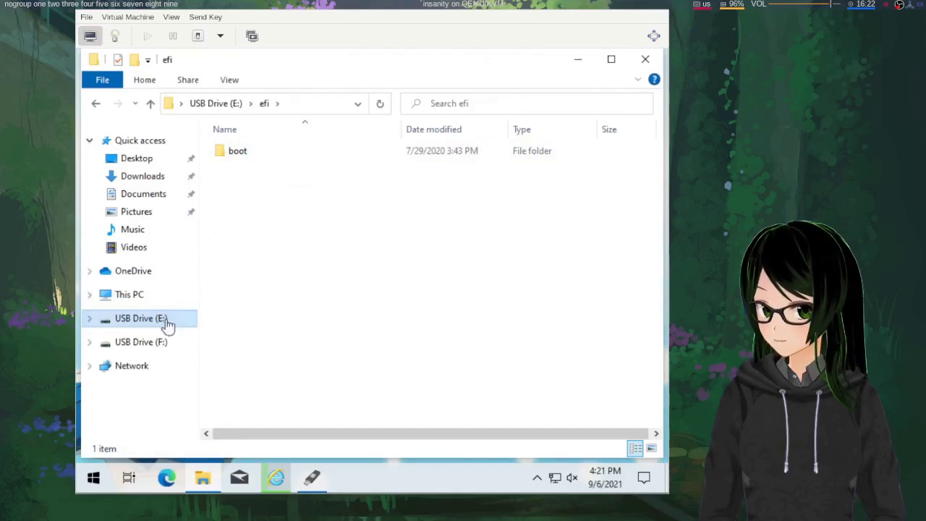
pyautogui.click(311, 479)
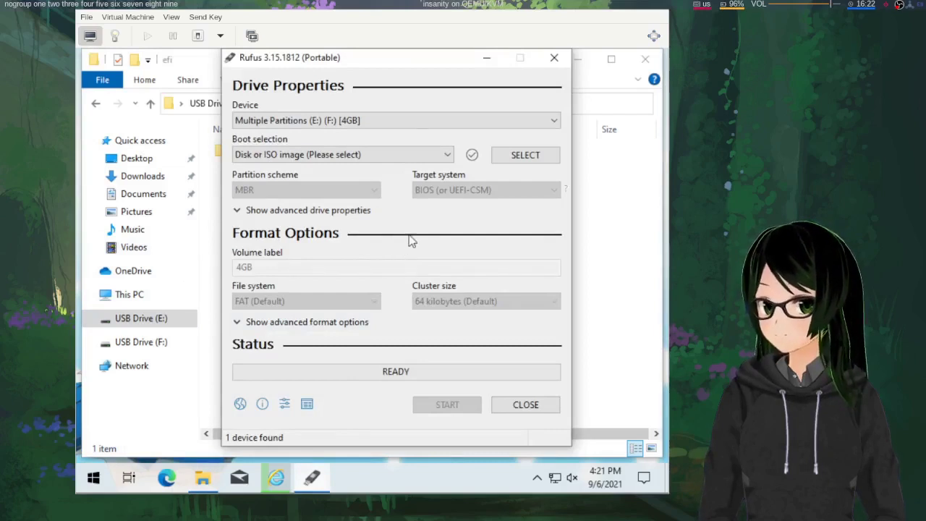
# Leave Boot selection on Disk or ISO image and open the ISO file chooser
pyautogui.click(436, 158)
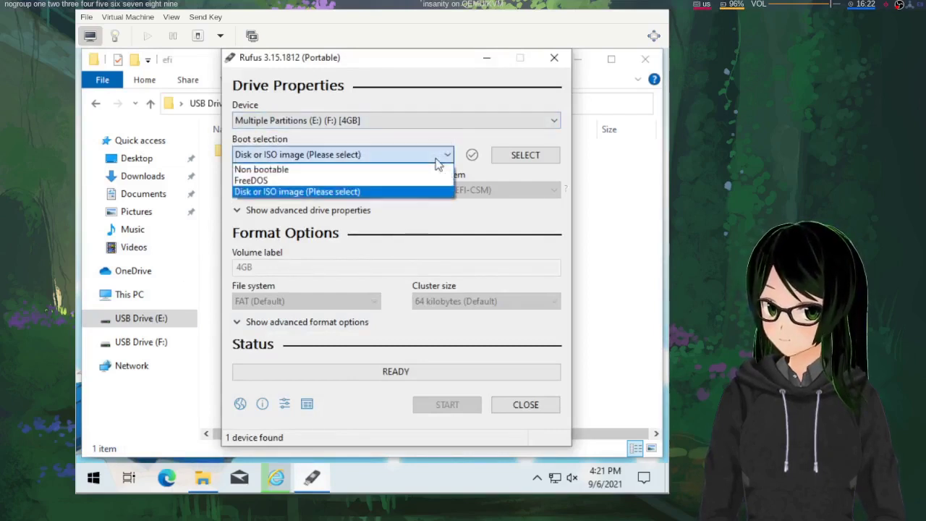
pyautogui.click(436, 159)
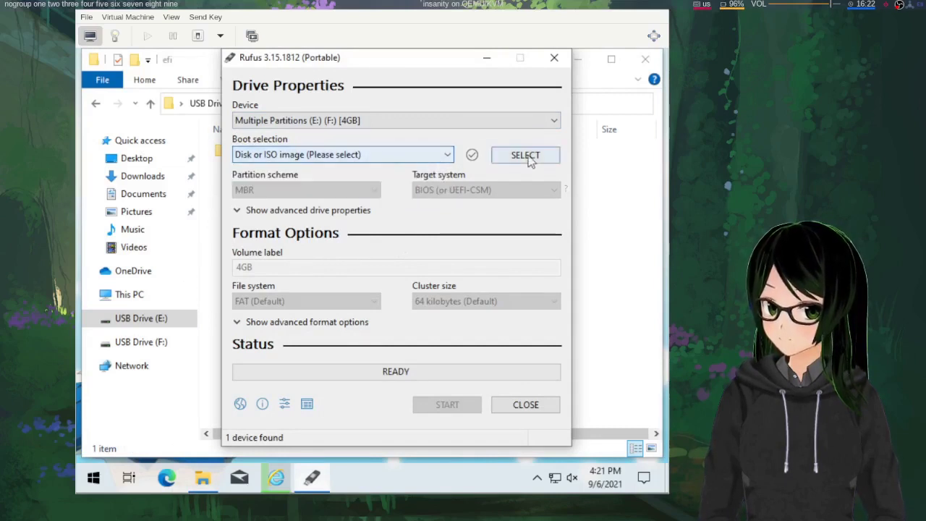
pyautogui.click(527, 158)
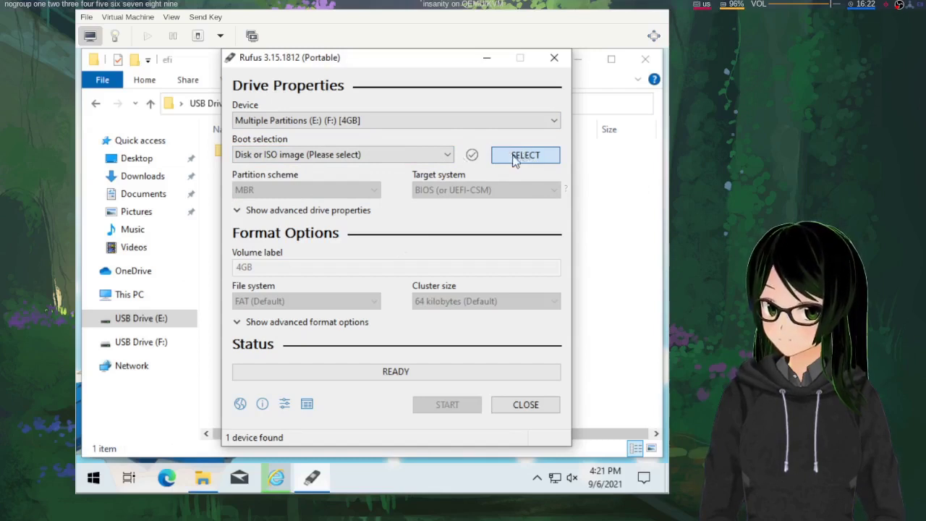
pyautogui.click(515, 161)
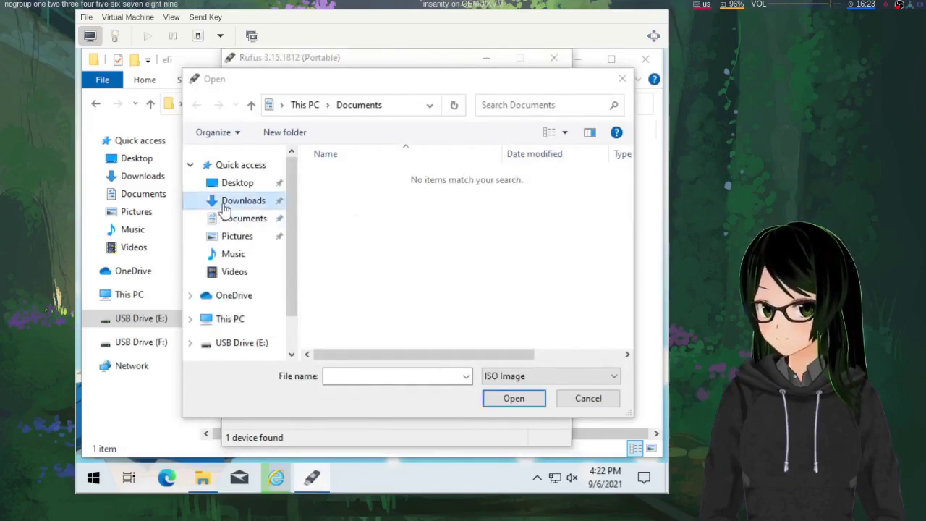
# Look in Downloads for the Linux Mint ISO, find none, and cancel the chooser
pyautogui.click(223, 201)
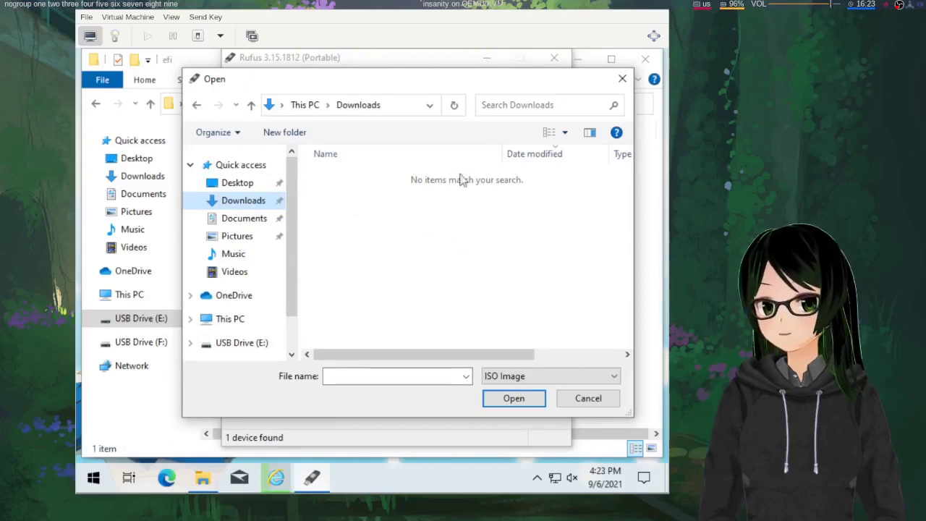
pyautogui.click(576, 403)
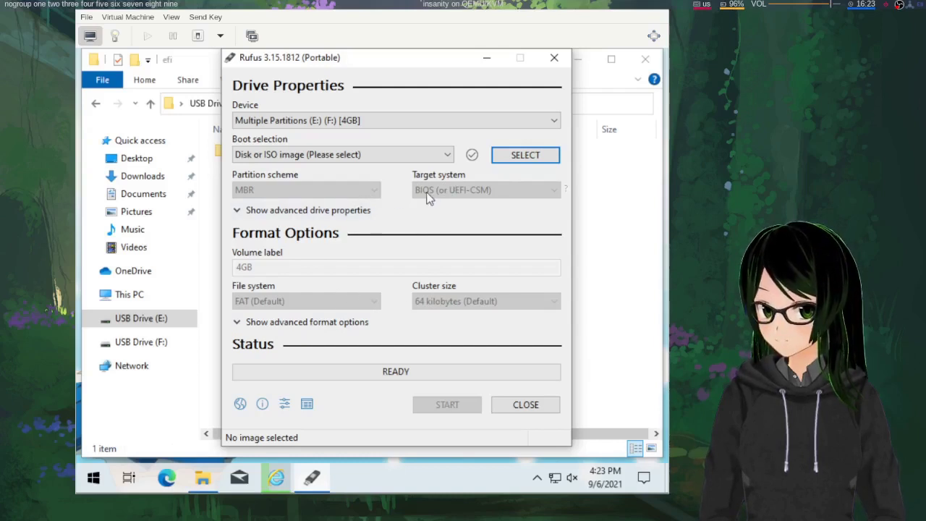
# Review the advanced format options, keep Disk or ISO image as boot selection, then hide them
pyautogui.click(326, 322)
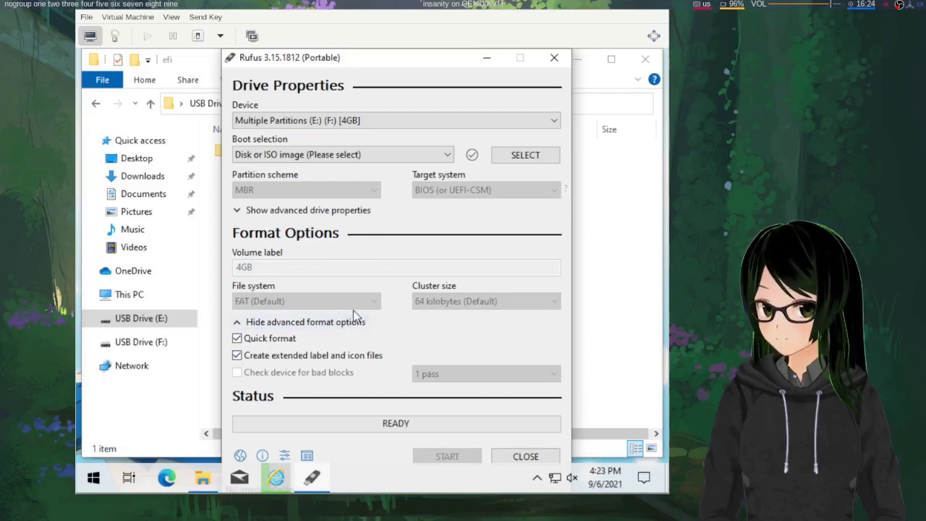
pyautogui.click(438, 158)
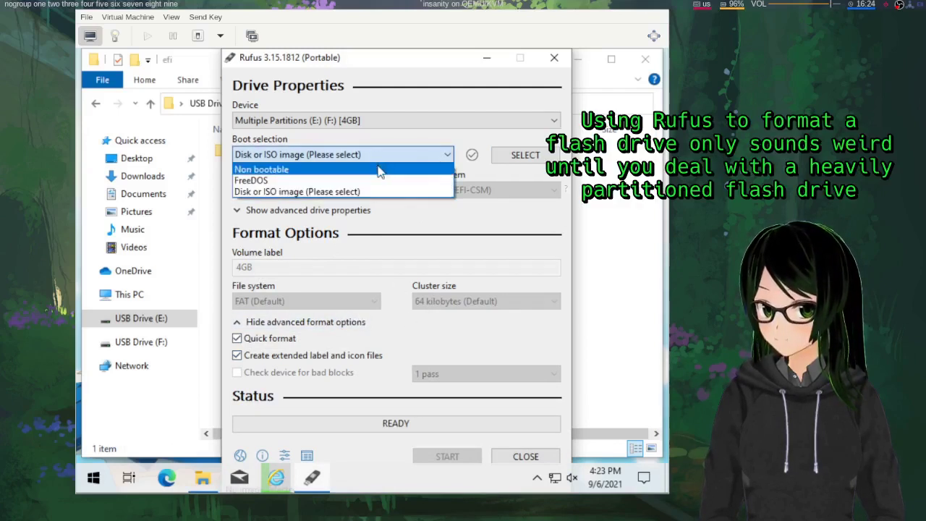
pyautogui.click(371, 191)
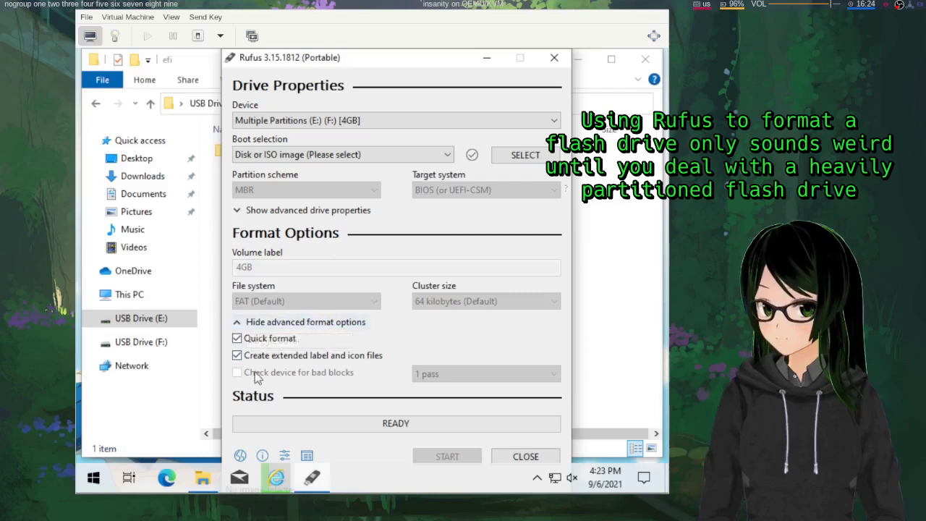
pyautogui.click(316, 323)
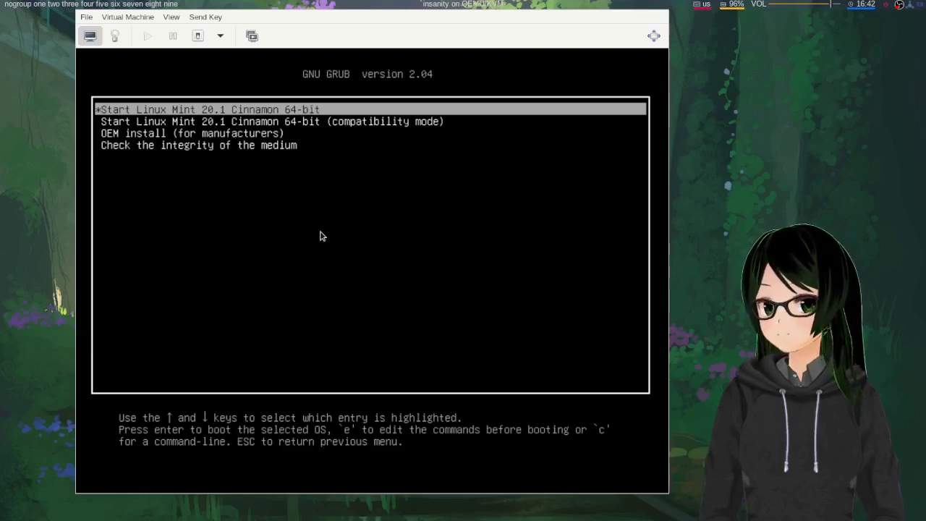
# Browse the GRUB entries and boot 'Start Linux Mint 20.1 Cinnamon 64-bit' from the ISO
pyautogui.press('Down')
pyautogui.press('Down')
pyautogui.press('Down')
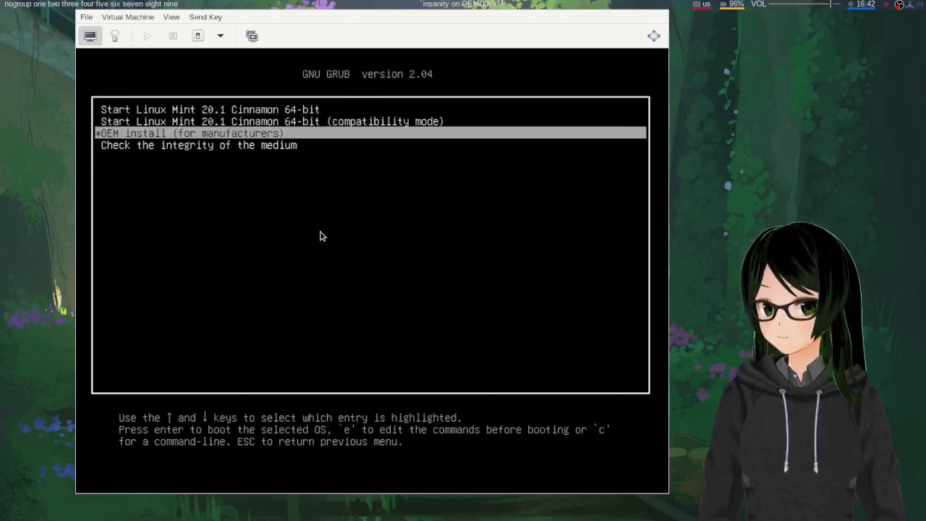
pyautogui.press('Up')
pyautogui.press('Up')
pyautogui.press('Up')
pyautogui.press('Down')
pyautogui.press('Down')
pyautogui.press('Up')
pyautogui.press('Up')
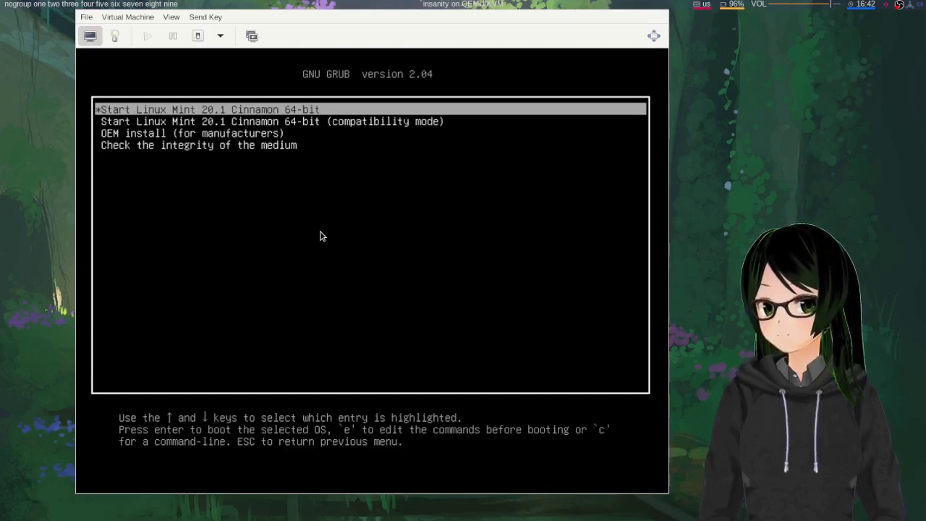
pyautogui.press('Return')
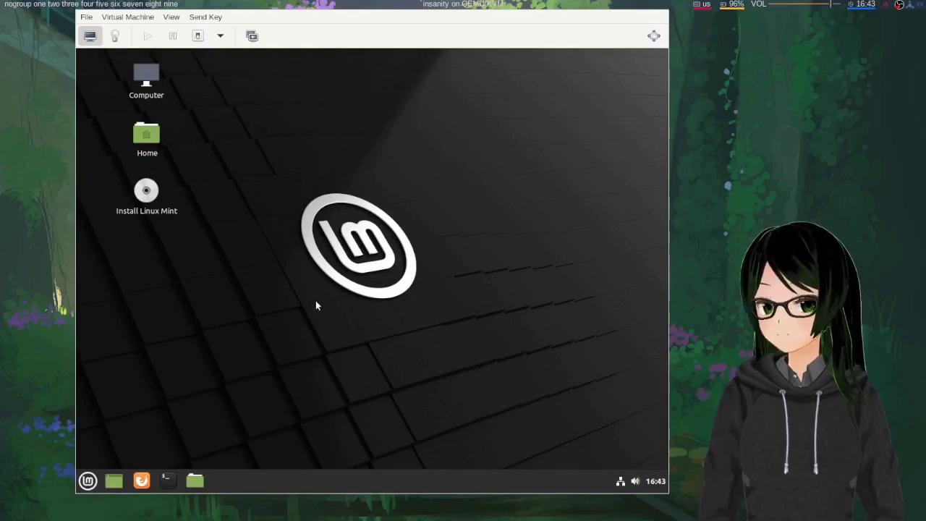
pyautogui.click(88, 481)
pyautogui.moveTo(192, 236)
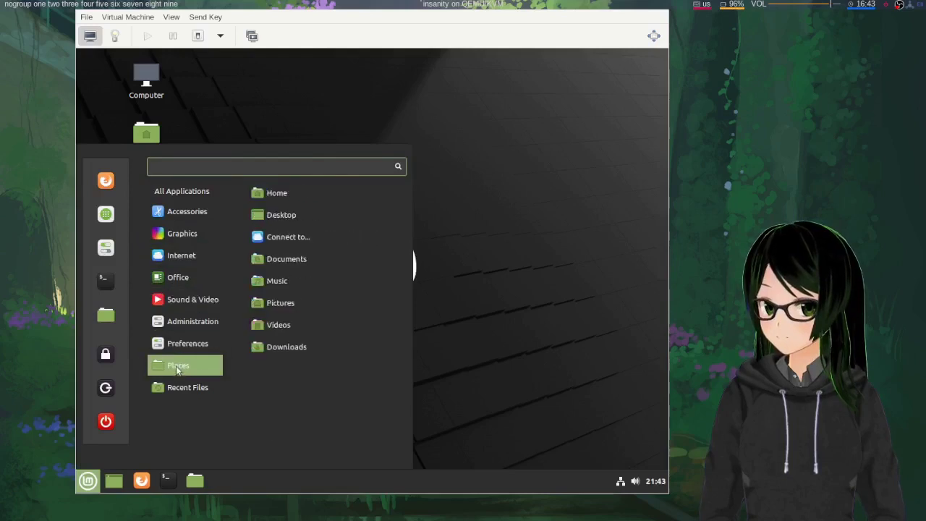
pyautogui.click(435, 223)
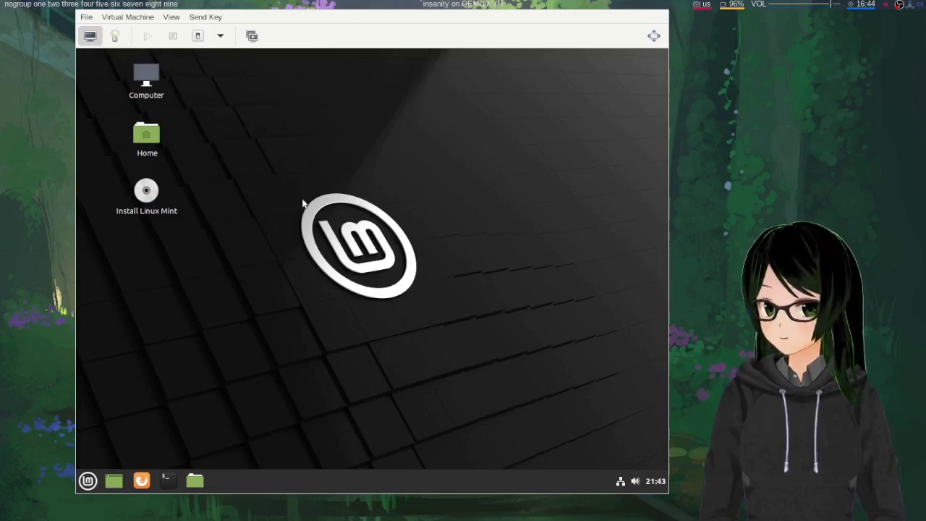
pyautogui.click(618, 481)
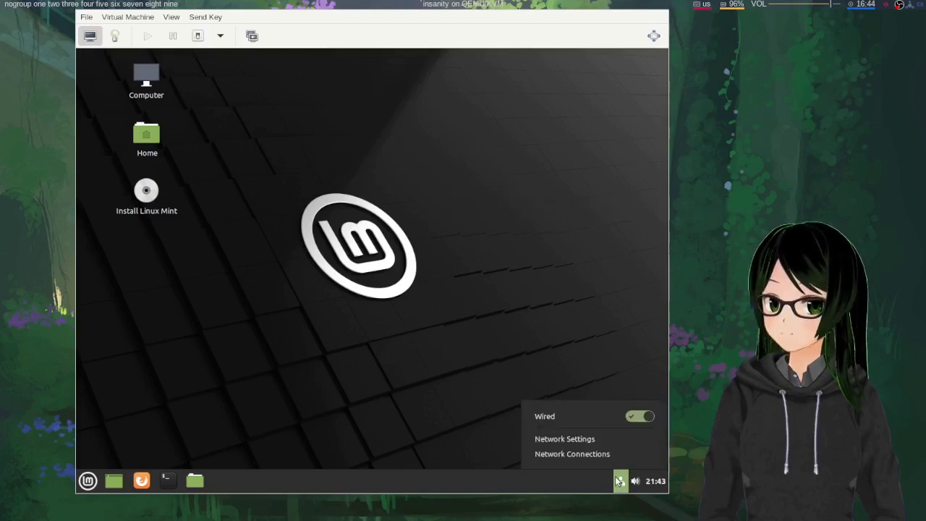
pyautogui.click(618, 481)
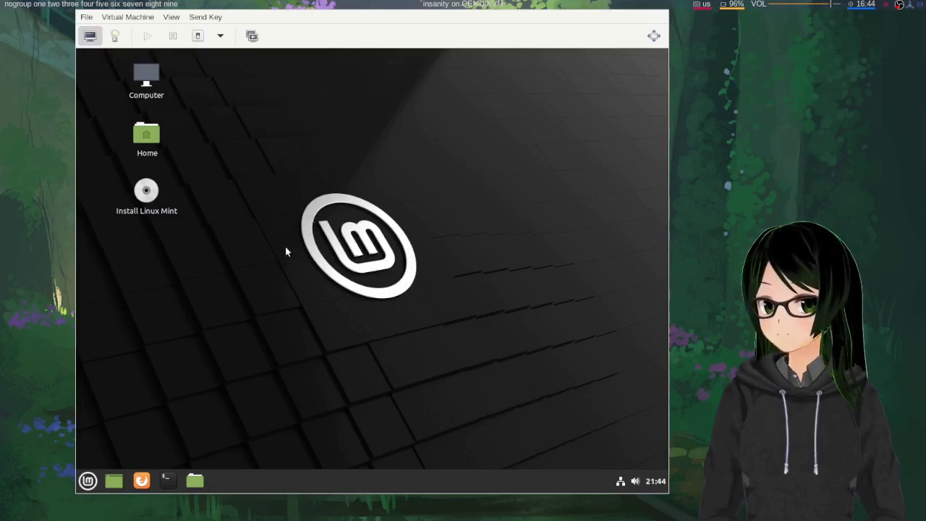
# Launch Install Linux Mint and continue past the Welcome page with English kept
pyautogui.doubleClick(146, 194)
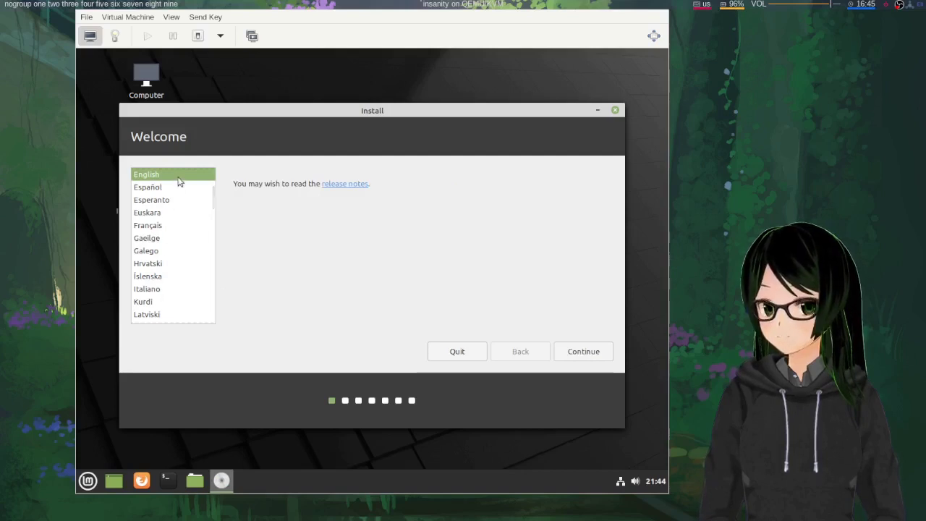
pyautogui.click(571, 350)
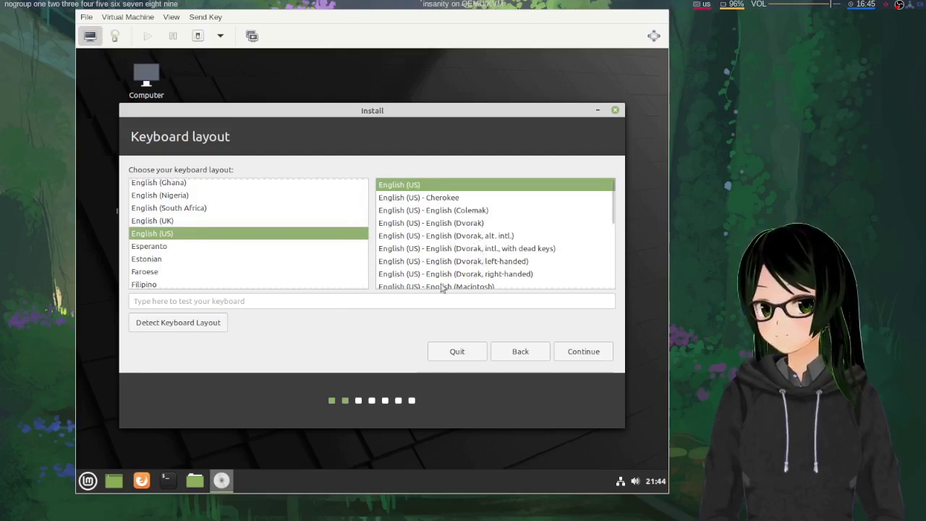
# Test the English (US) layout with sample keystrokes, clear them, and continue to Multimedia codecs
pyautogui.click(354, 298)
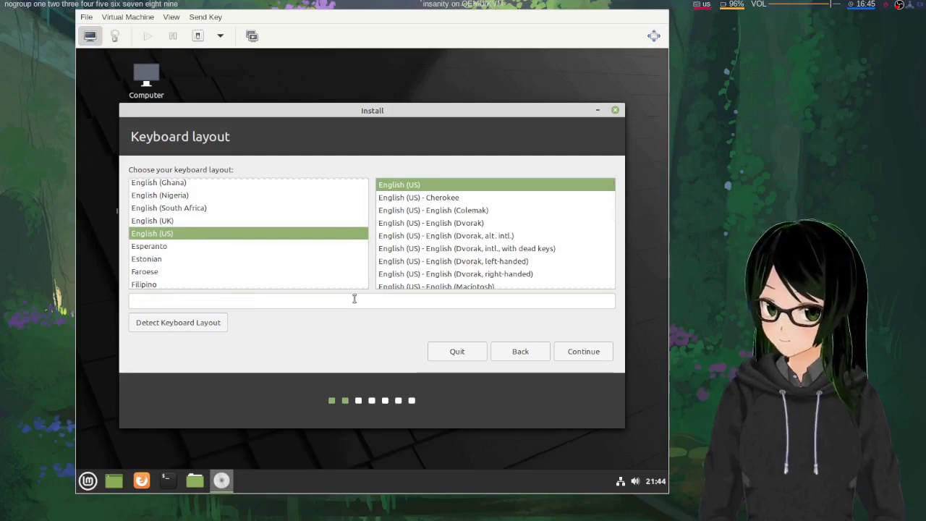
pyautogui.write('wja;leakdsn;ksjfhruileldkdkjs')
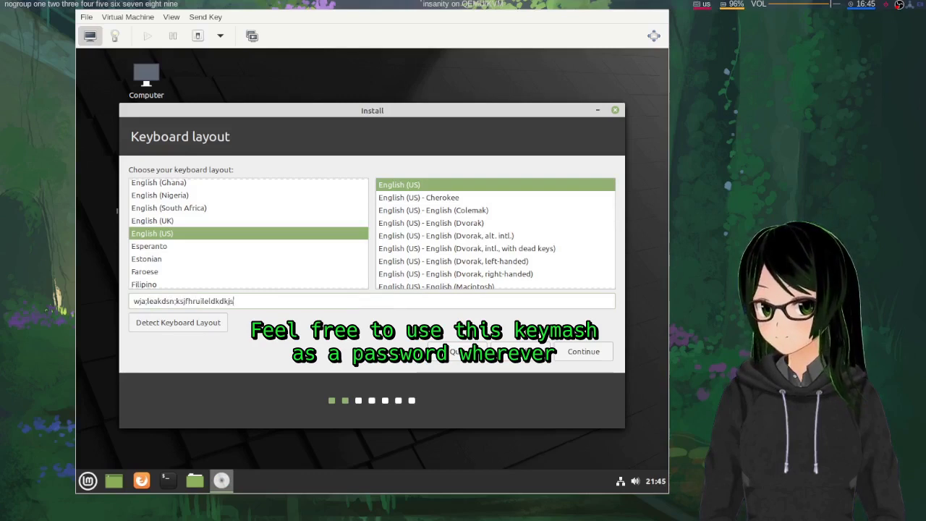
pyautogui.write('efd')
pyautogui.hotkey('ctrl', 'a')
pyautogui.press('BackSpace')
pyautogui.write('qwe')
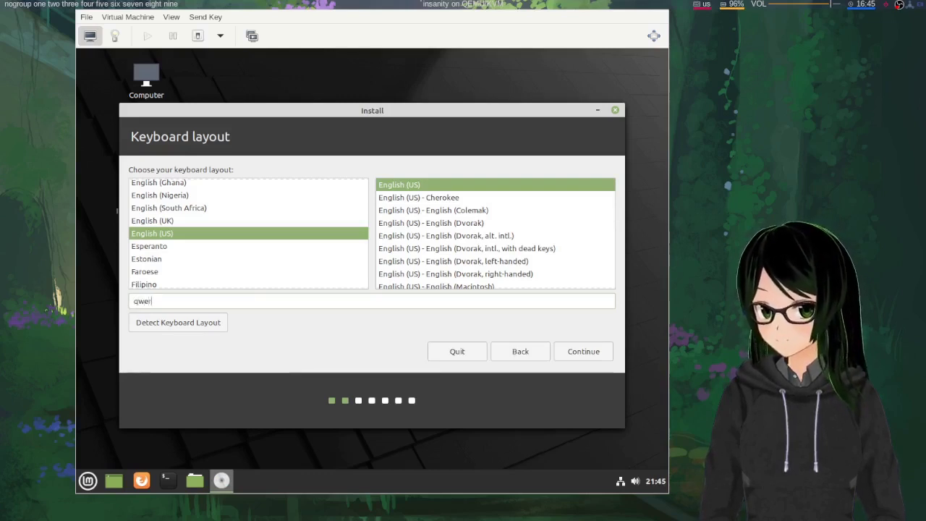
pyautogui.write('rtyuiop[')
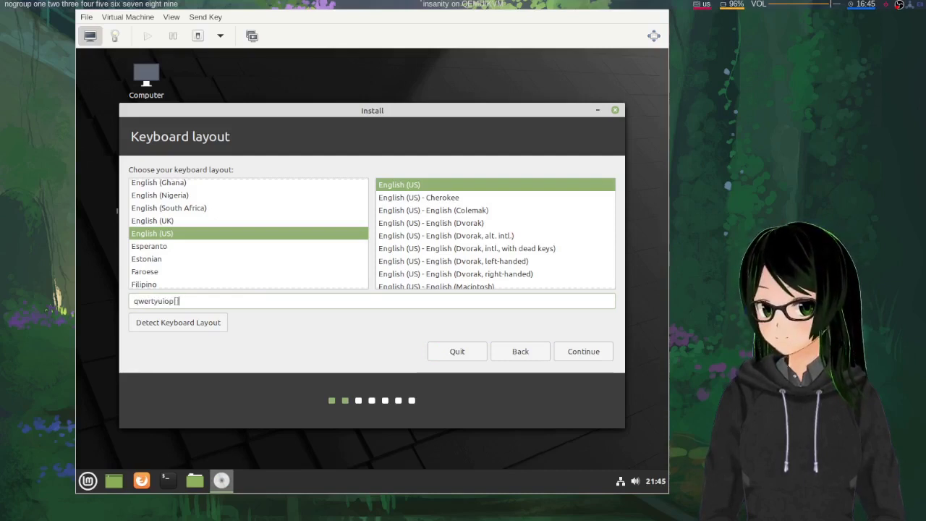
pyautogui.hotkey('ctrl', 'a')
pyautogui.press('BackSpace')
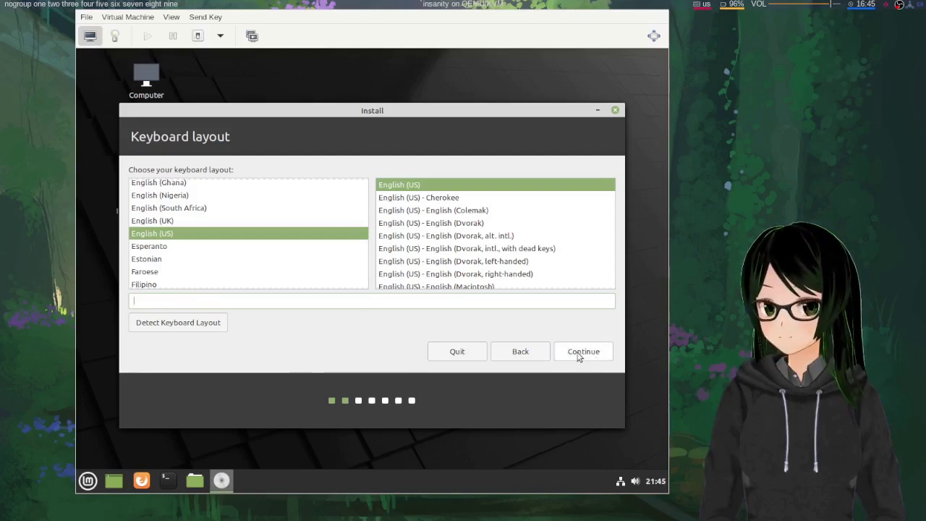
pyautogui.click(578, 354)
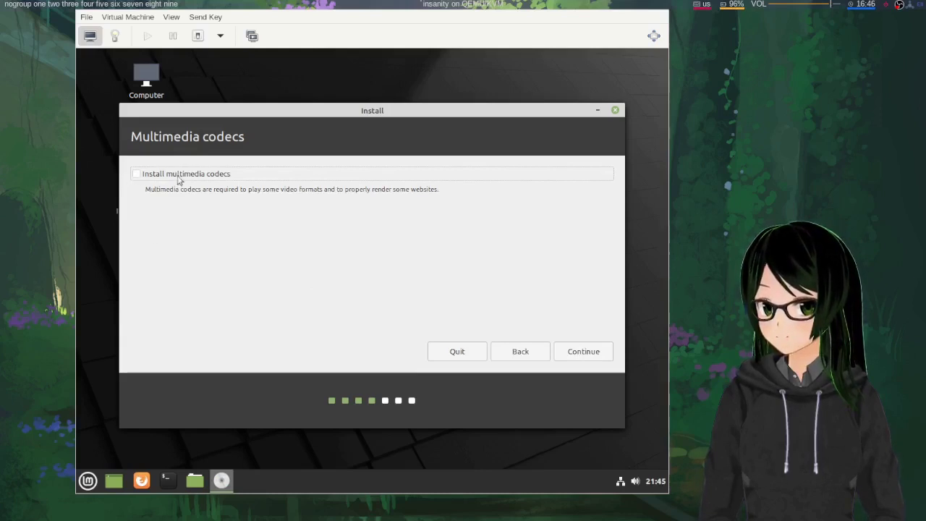
# Opt in to installing multimedia codecs and continue to the Installation type page
pyautogui.click(136, 175)
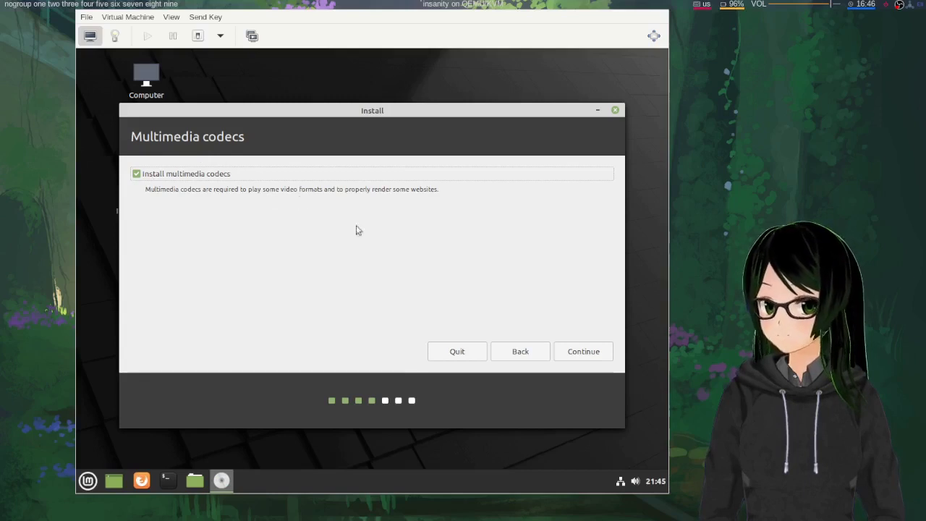
pyautogui.click(575, 356)
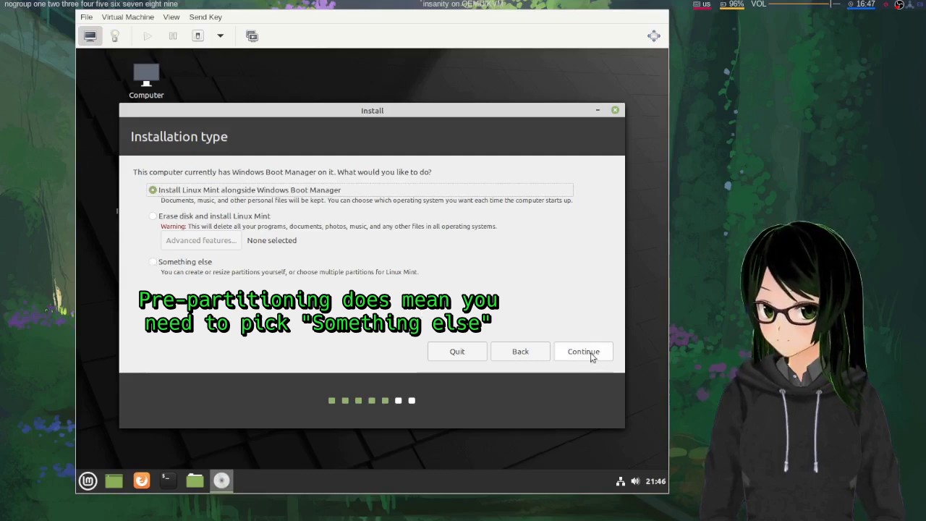
# Review the alongside-Windows split on the QEMU hard disk, then switch to manual partitioning
pyautogui.click(586, 352)
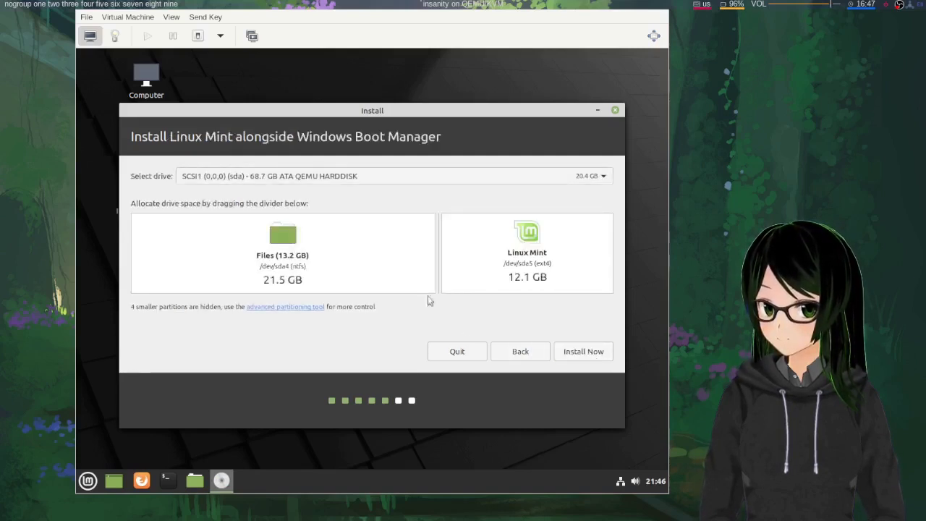
pyautogui.click(446, 181)
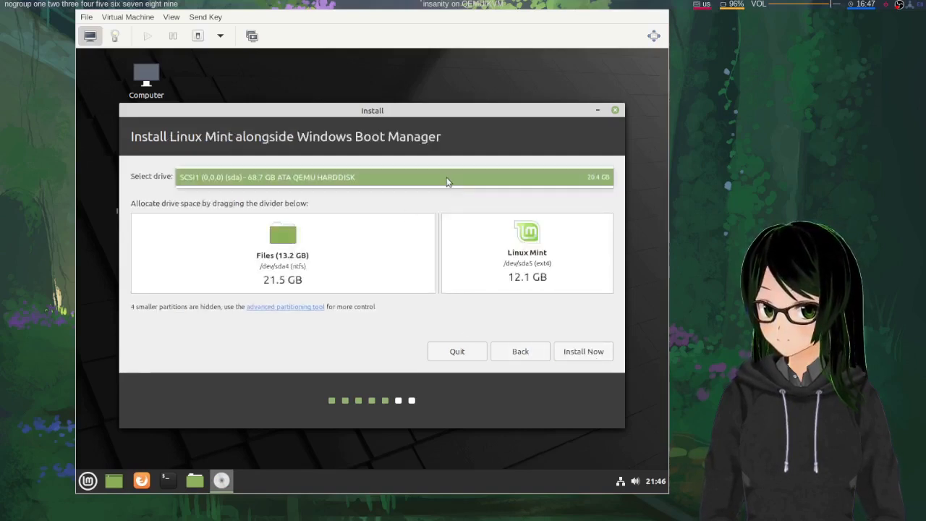
pyautogui.click(446, 181)
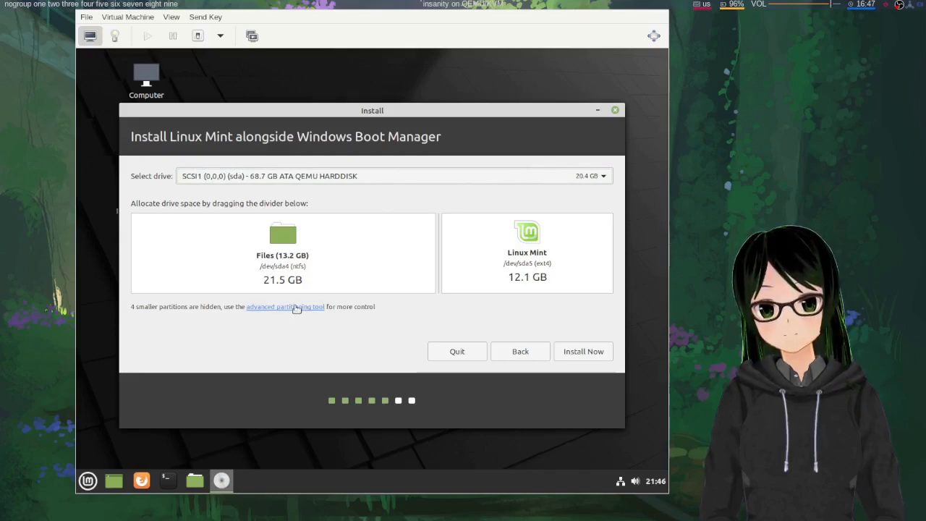
pyautogui.click(296, 308)
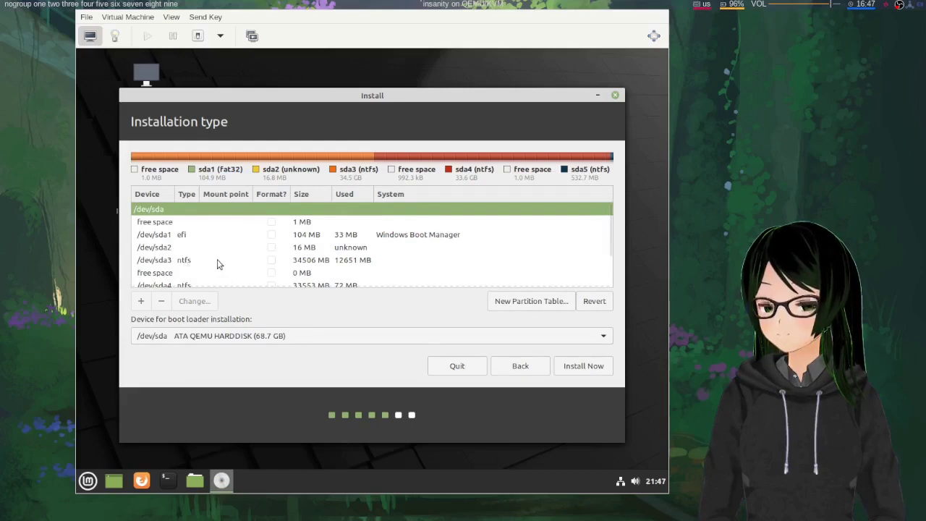
# Inspect the /dev/sda partition table, checking sda3 and reselecting the 33553 MB NTFS sda4
pyautogui.scroll(-1, 219, 265)
pyautogui.scroll(-2, 216, 265)
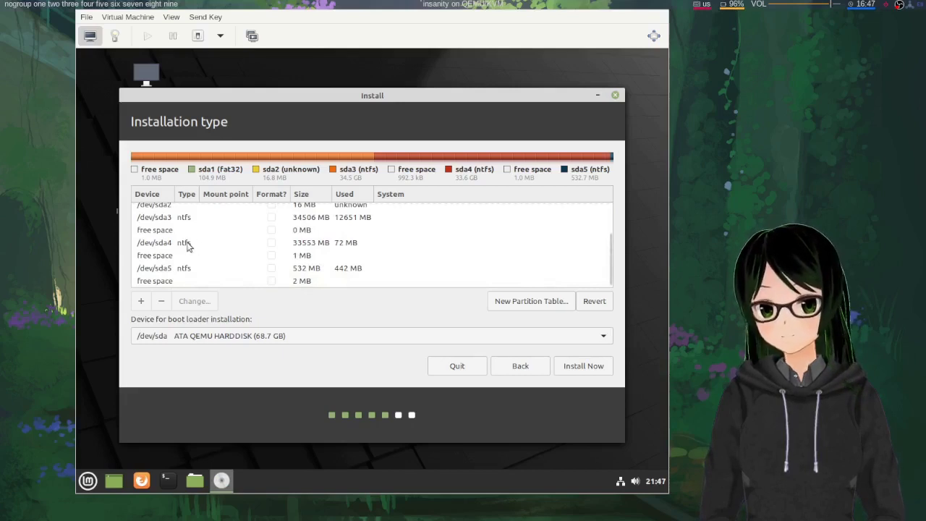
pyautogui.click(187, 245)
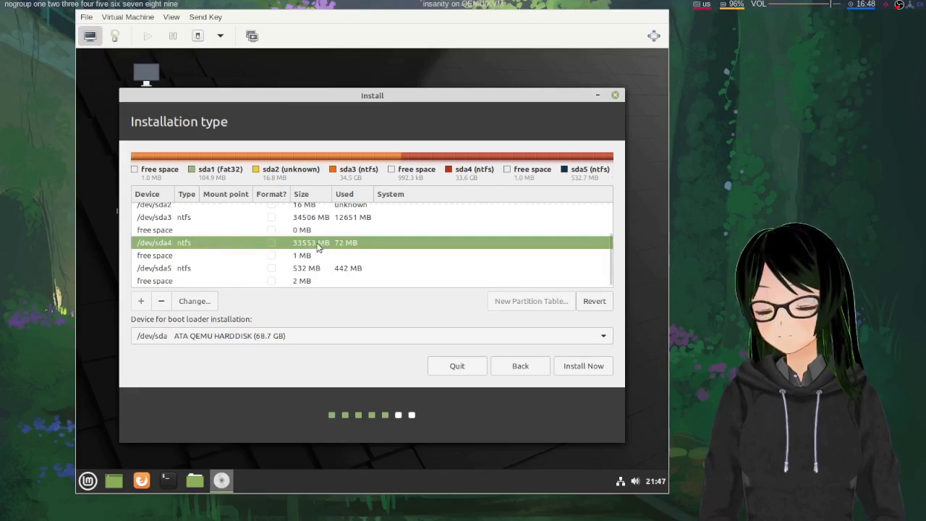
pyautogui.scroll(3, 318, 248)
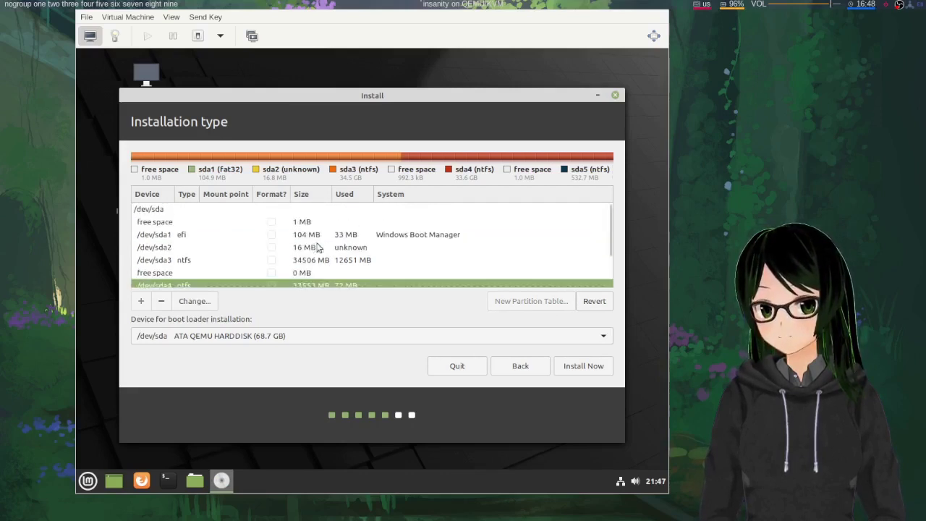
pyautogui.scroll(-1, 318, 249)
pyautogui.scroll(-1, 318, 248)
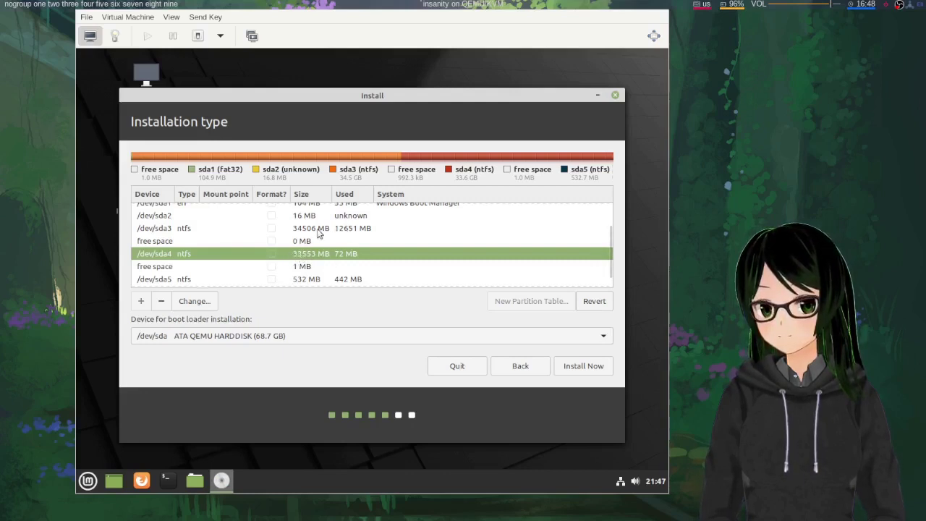
pyautogui.click(318, 229)
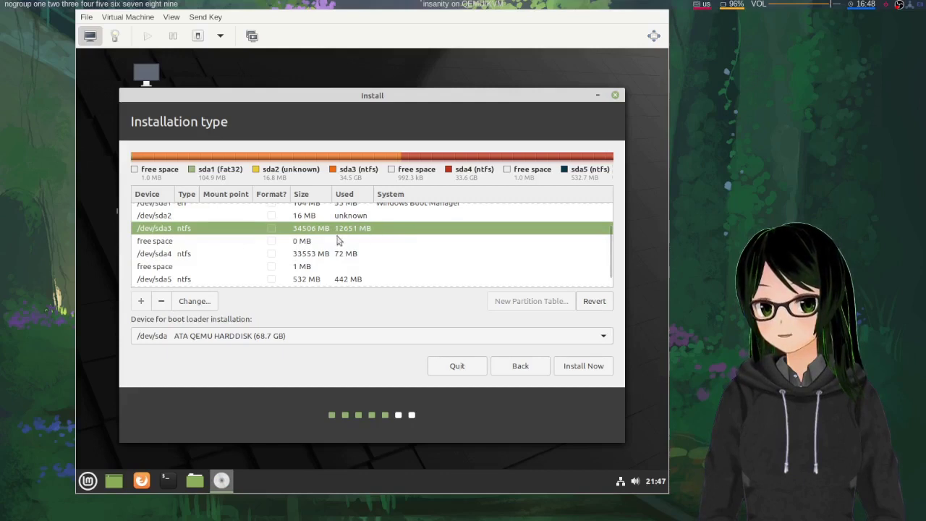
pyautogui.click(317, 258)
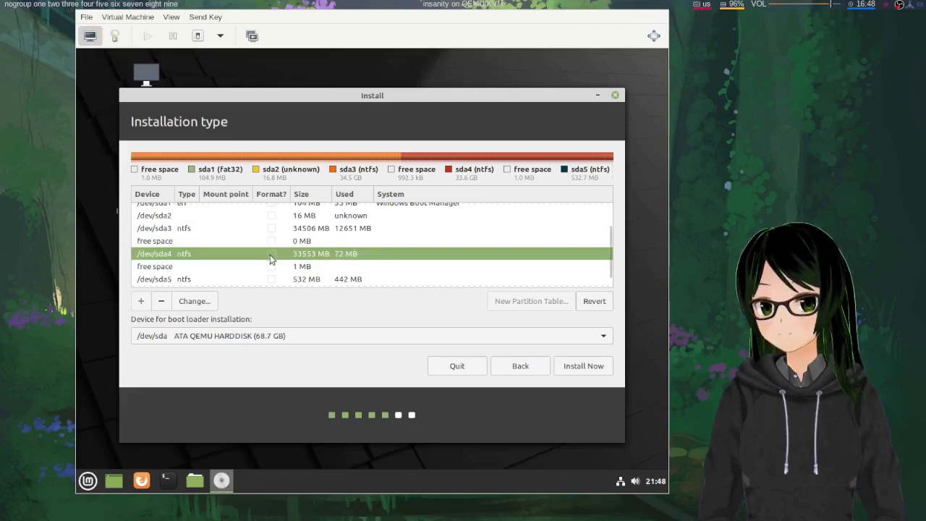
# Edit /dev/sda4 to use an Ext4 journaling file system mounted at /
pyautogui.rightClick(201, 259)
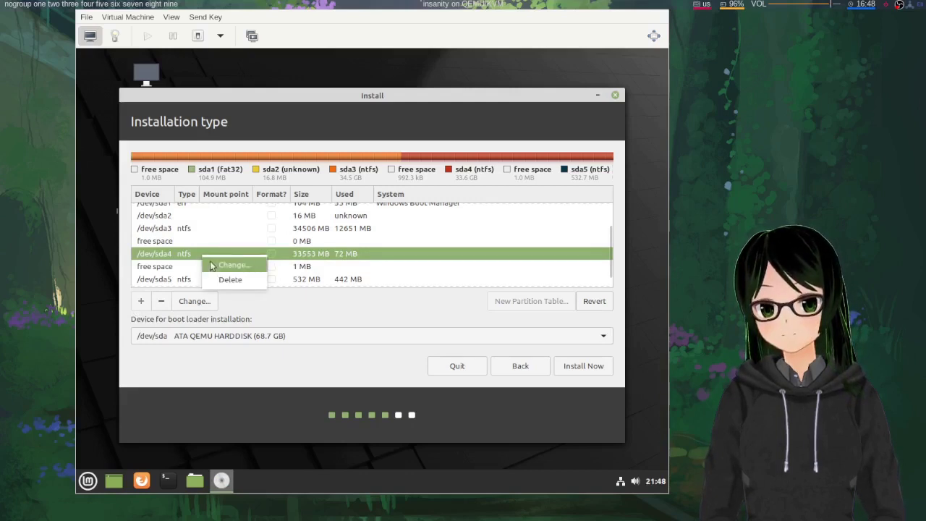
pyautogui.click(212, 265)
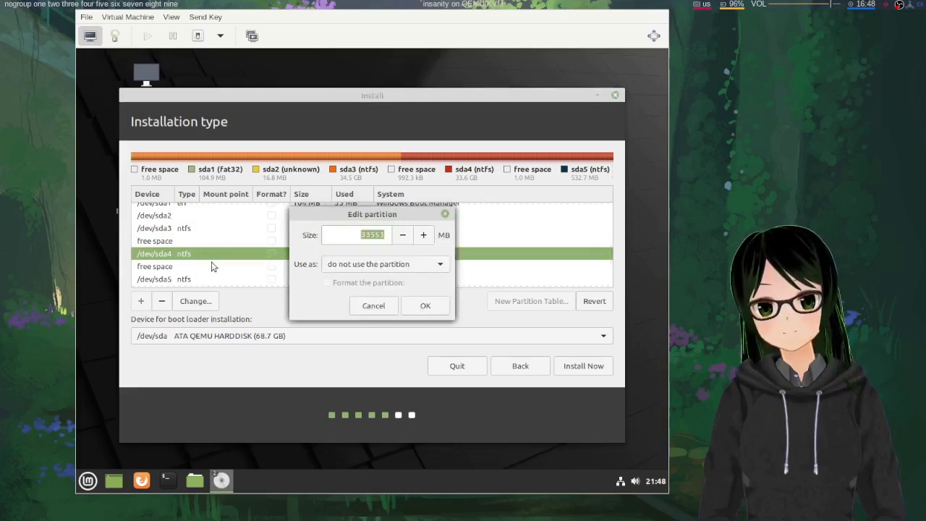
pyautogui.click(381, 264)
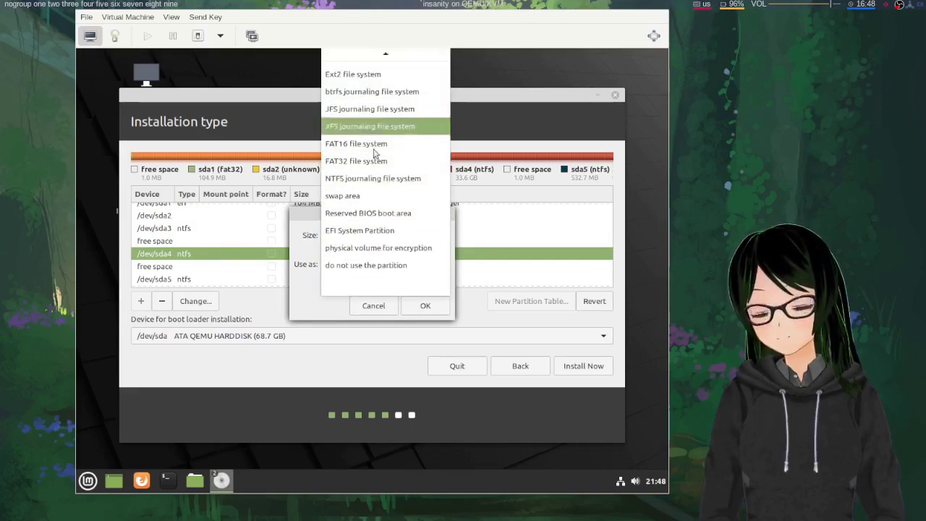
pyautogui.scroll(1, 376, 159)
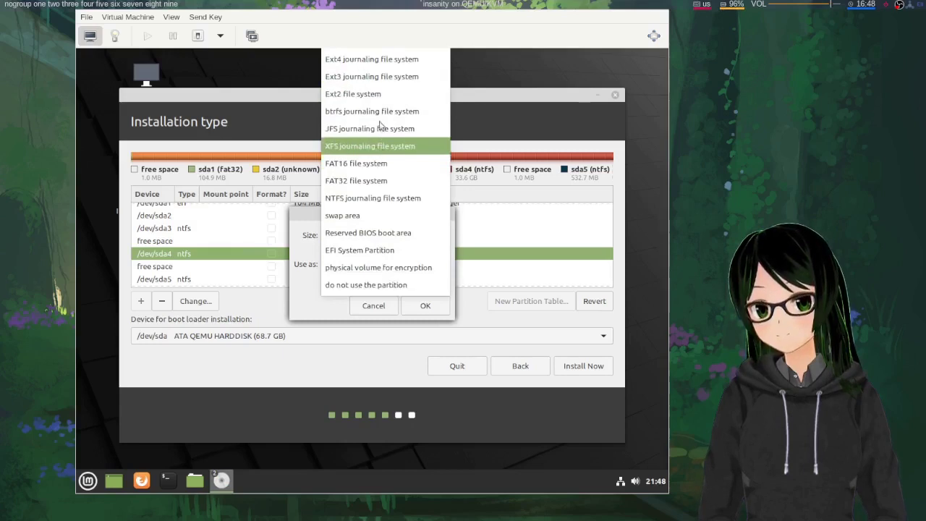
pyautogui.click(378, 60)
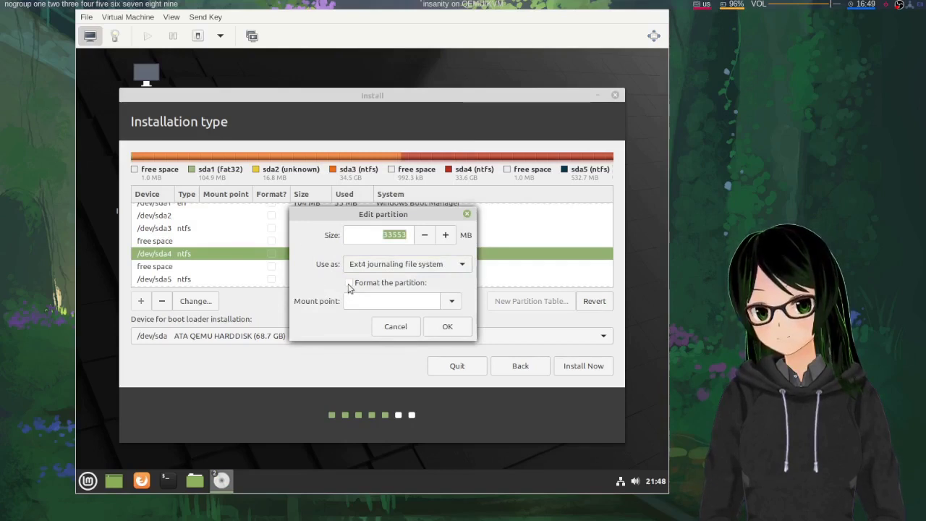
pyautogui.click(450, 307)
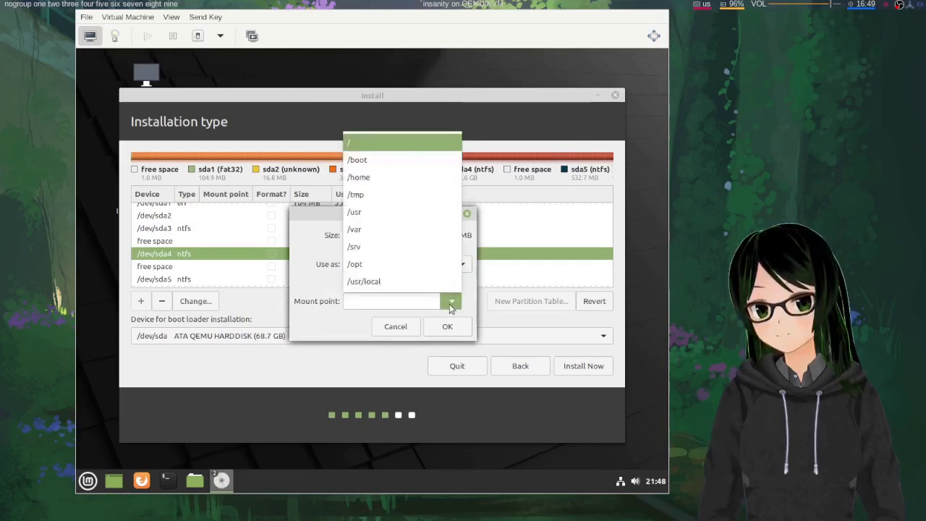
pyautogui.click(387, 143)
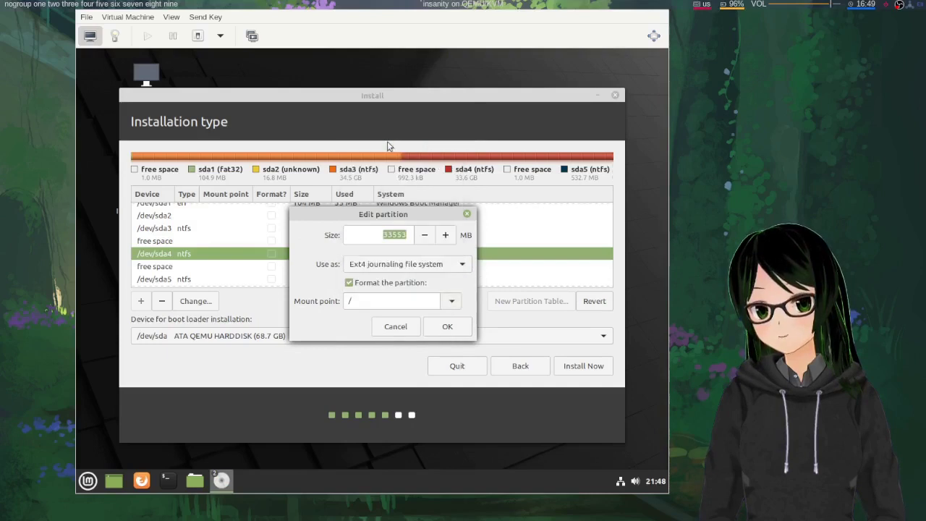
pyautogui.click(445, 327)
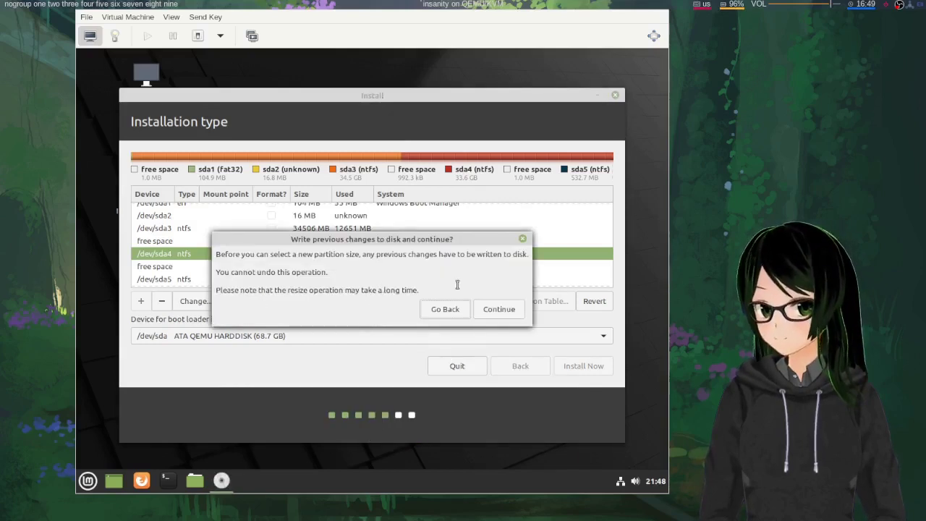
# Write the pending partition changes to disk and verify sda4 shows as ext4 at /
pyautogui.click(499, 317)
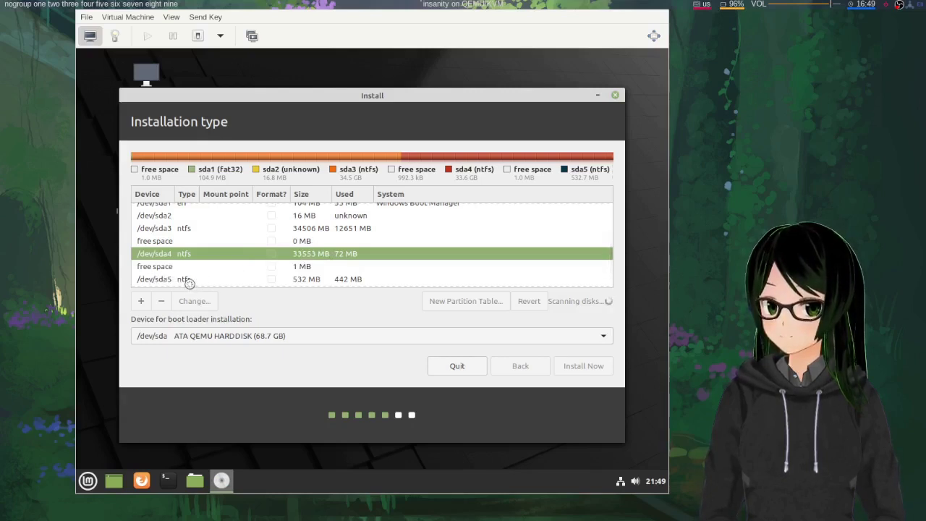
pyautogui.scroll(-2, 284, 279)
pyautogui.scroll(1, 284, 271)
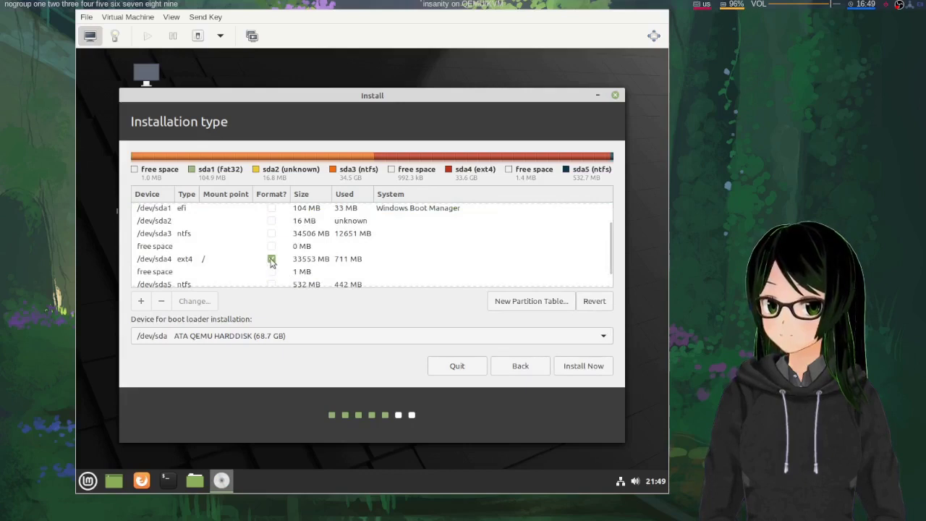
pyautogui.scroll(2, 271, 261)
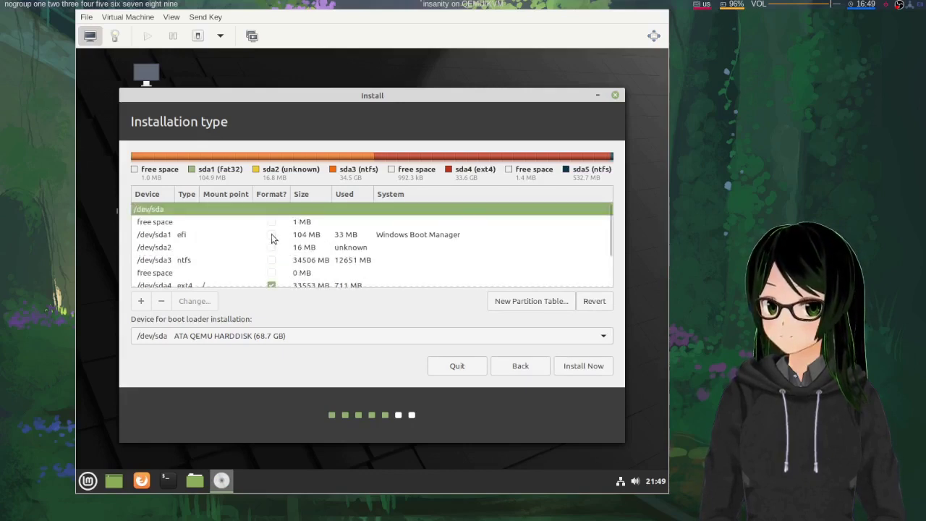
pyautogui.click(181, 238)
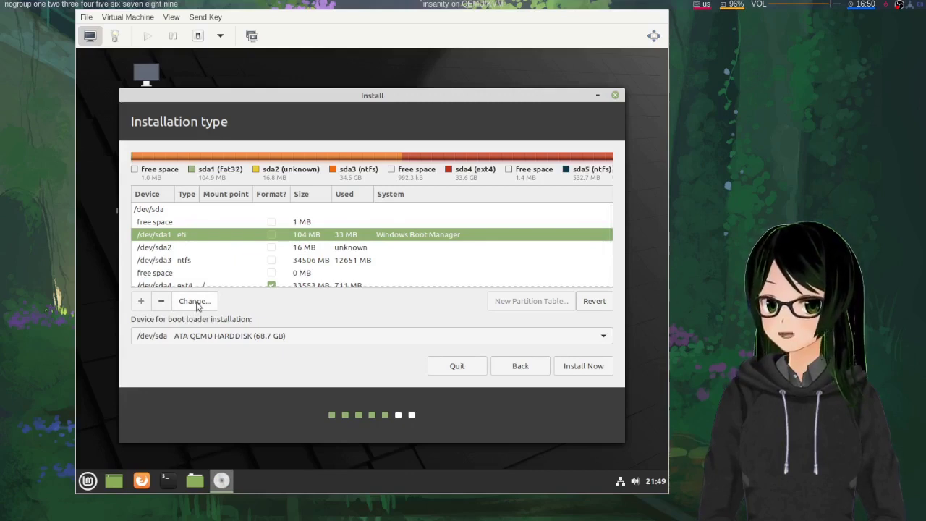
pyautogui.click(196, 301)
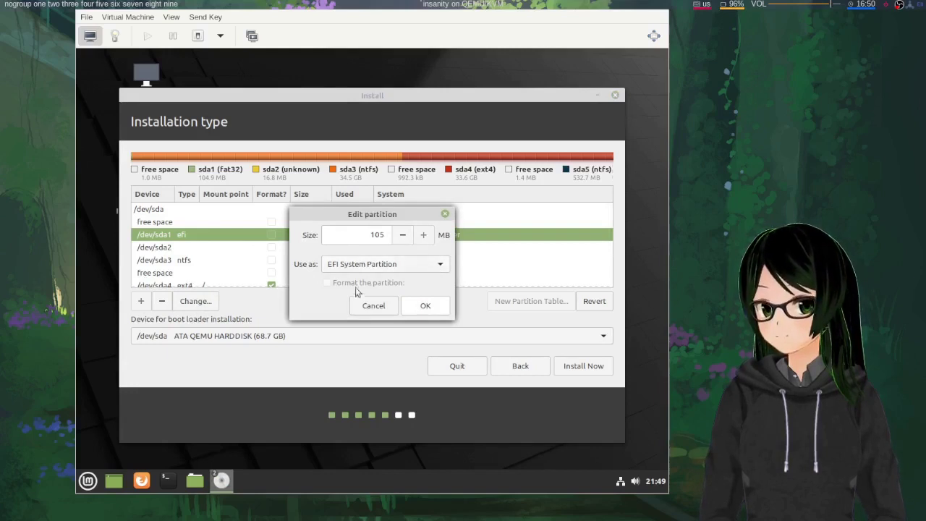
pyautogui.click(396, 268)
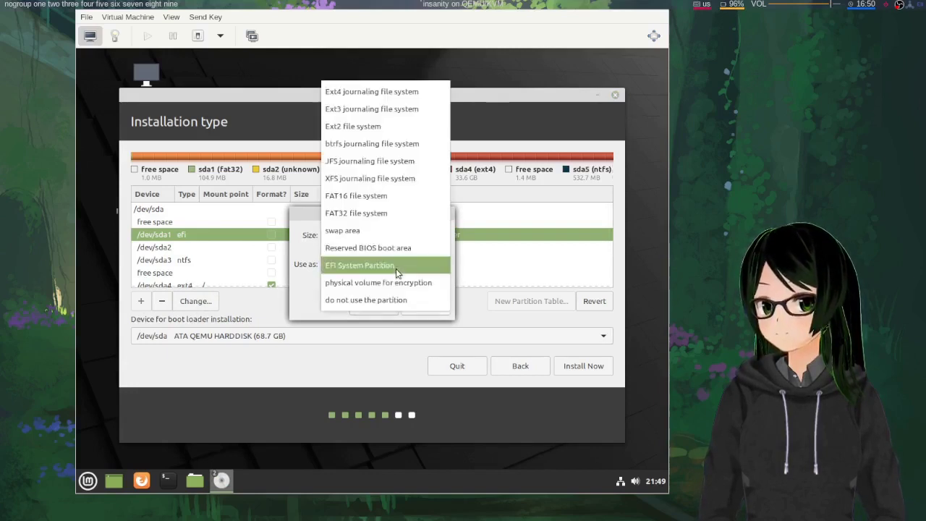
pyautogui.click(395, 265)
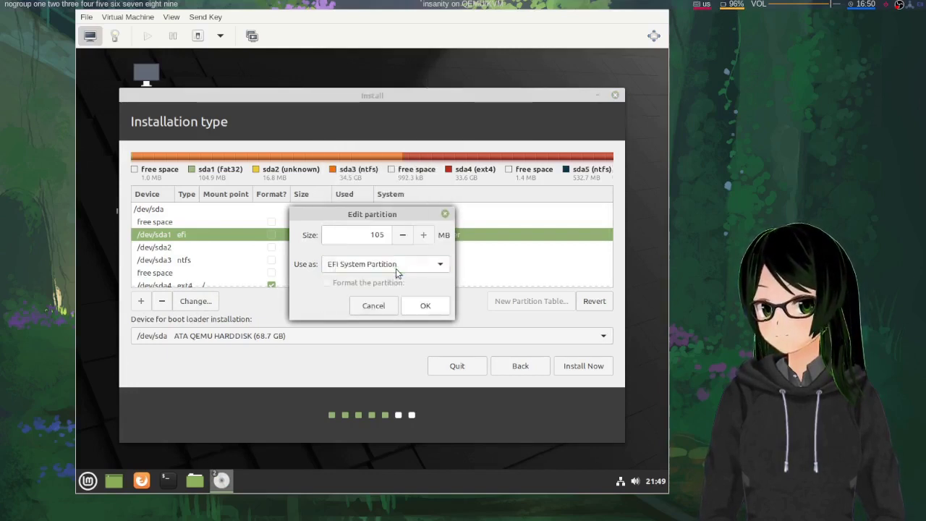
pyautogui.click(417, 306)
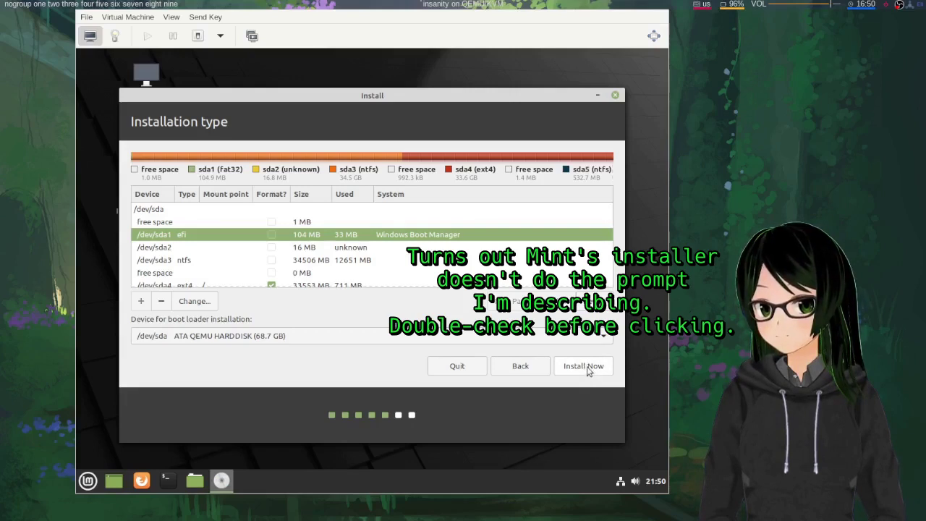
# Begin the installation with Install Now and accept Chicago as the location
pyautogui.click(587, 367)
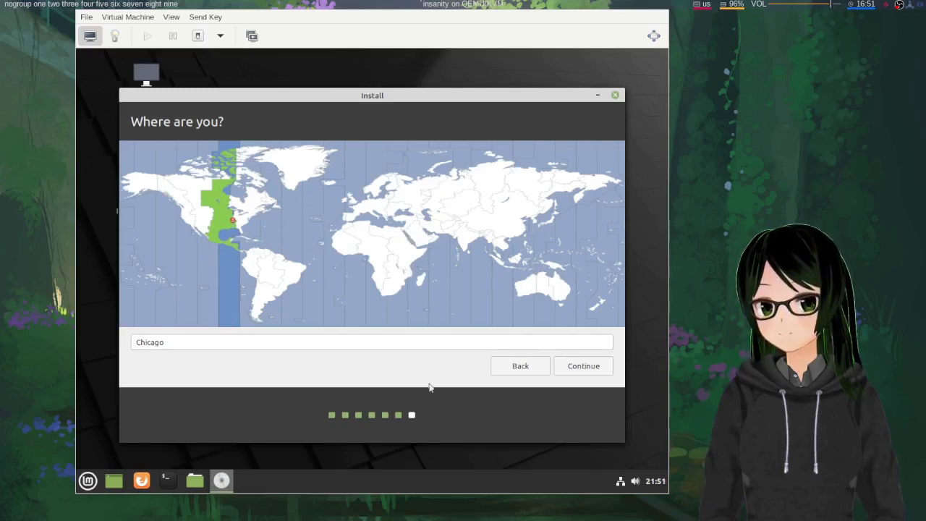
pyautogui.click(586, 368)
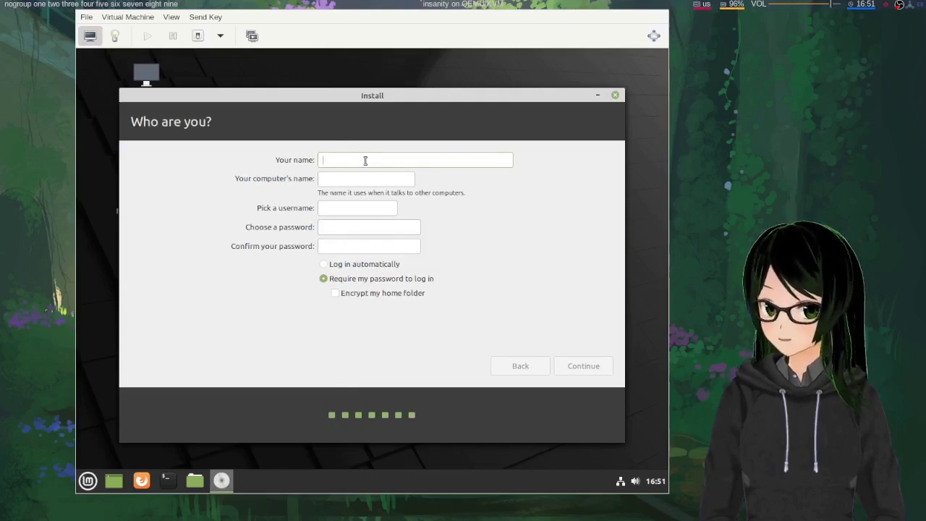
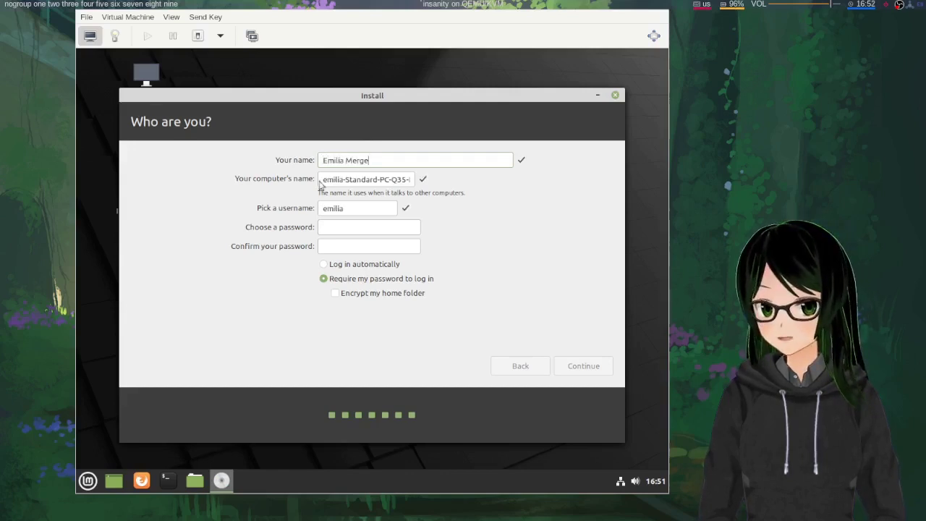
# Enter the user's full name, replace the computer name with 'whatever', and check the username
pyautogui.tripleClick(350, 179)
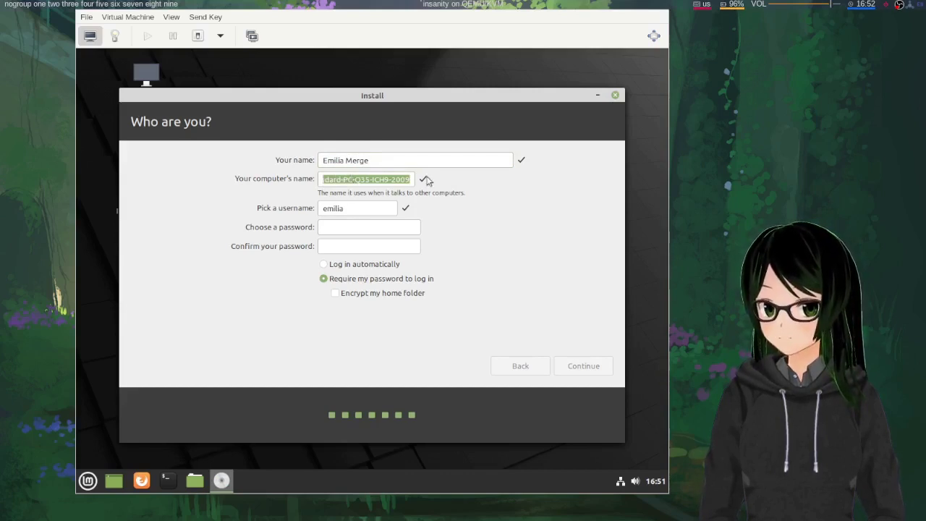
pyautogui.write('whatever')
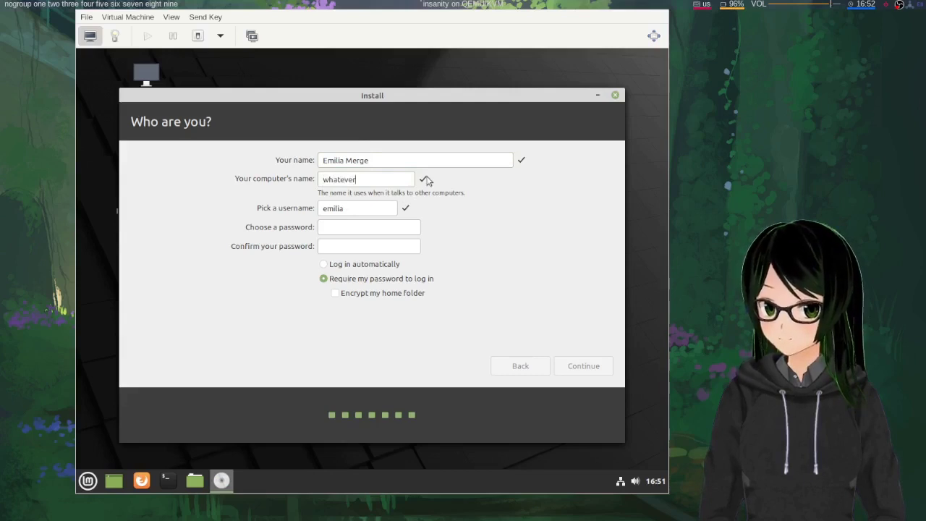
pyautogui.click(367, 211)
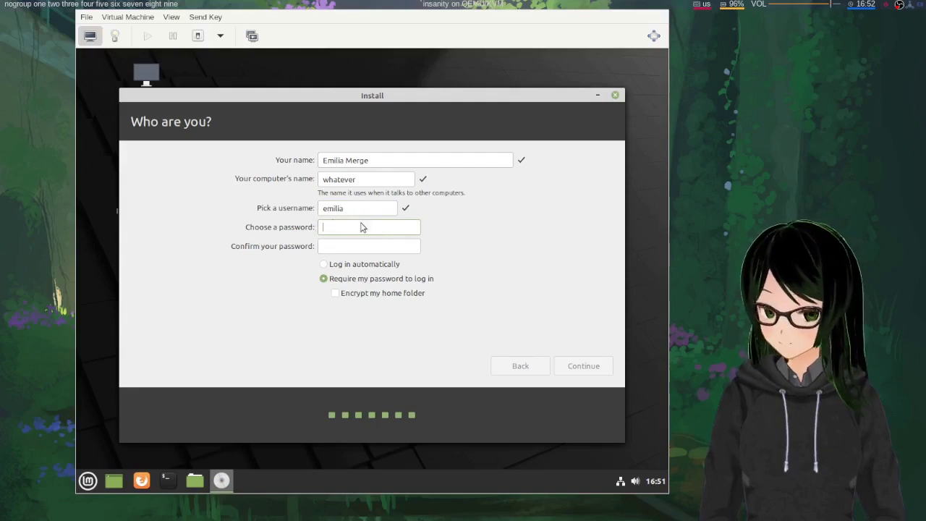
# Type the account password in both fields and submit the account details
pyautogui.write('test')
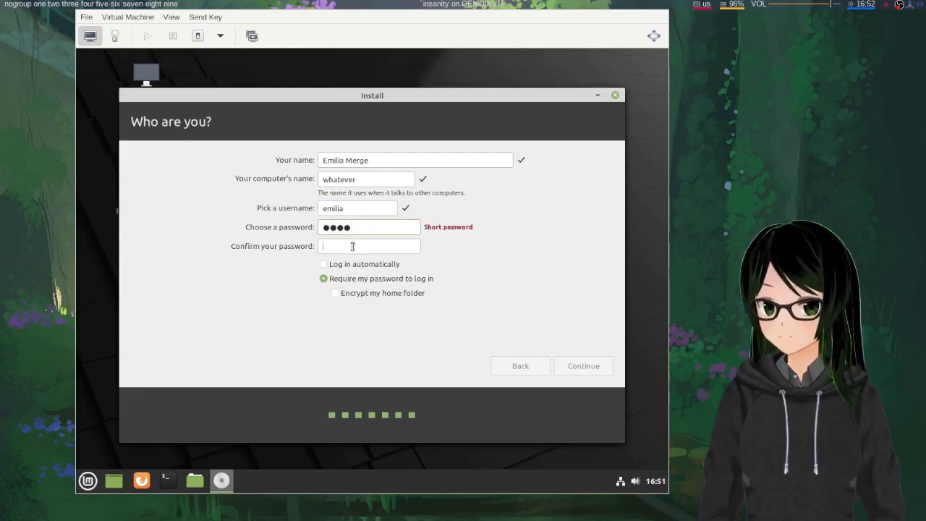
pyautogui.write('test')
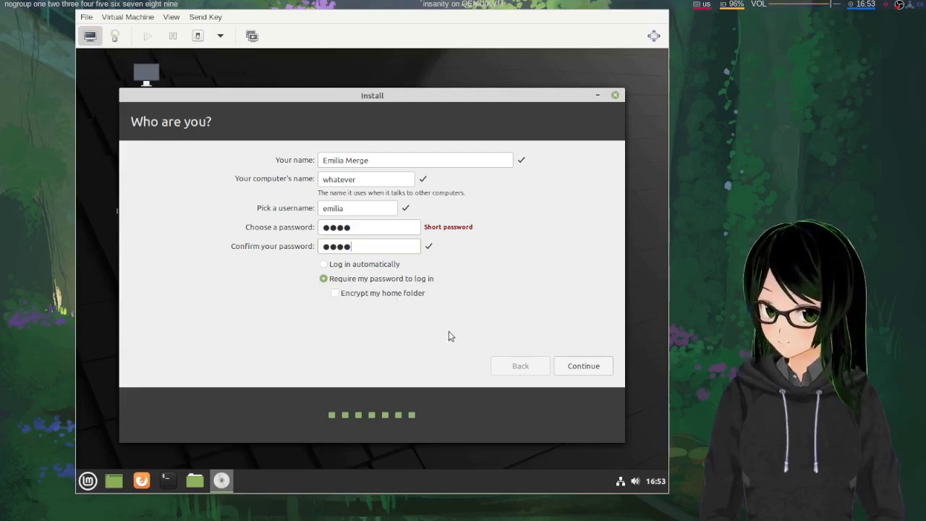
pyautogui.click(579, 368)
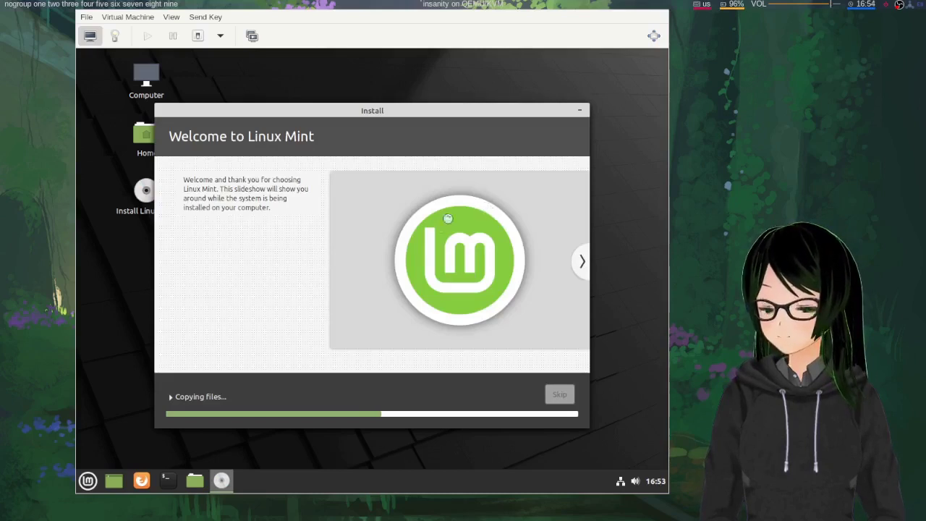
# Page through the installer slideshow while files copy, then release keyboard focus from the VM
pyautogui.click(582, 264)
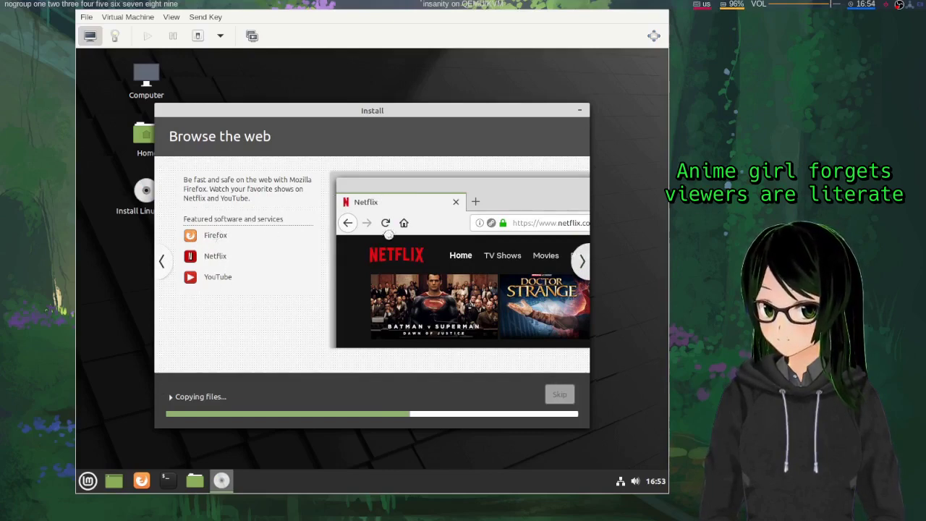
pyautogui.click(581, 266)
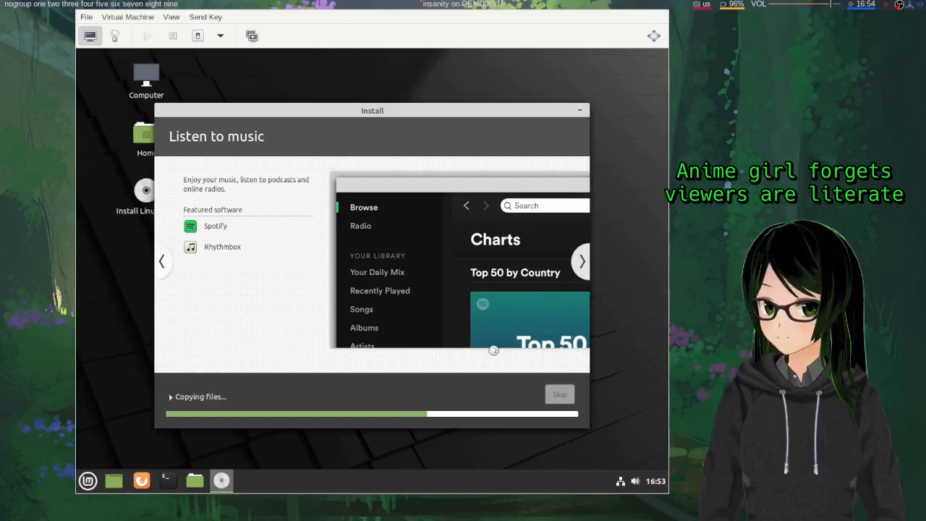
pyautogui.click(583, 264)
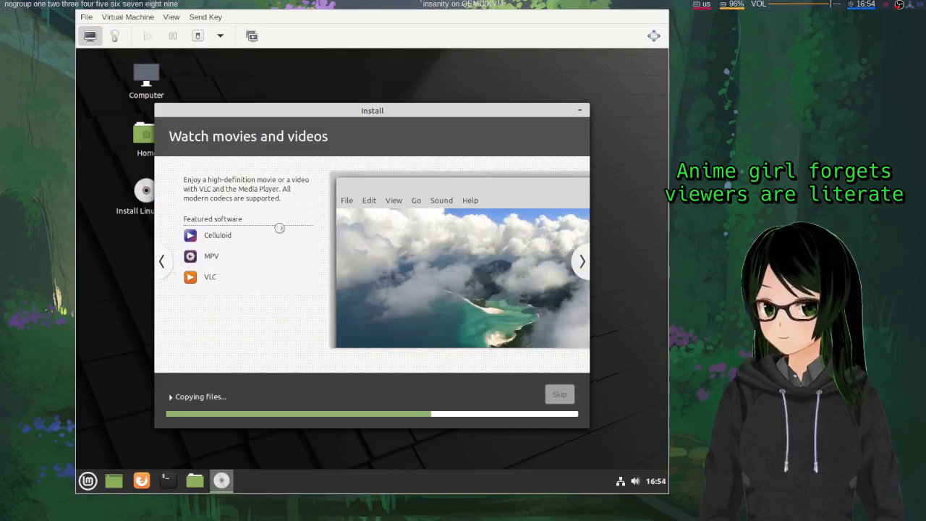
pyautogui.click(583, 262)
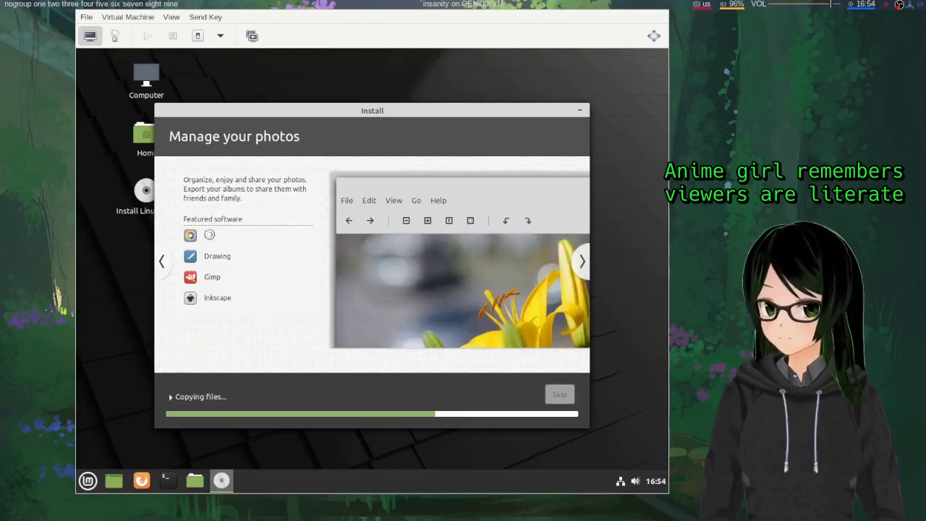
pyautogui.click(583, 267)
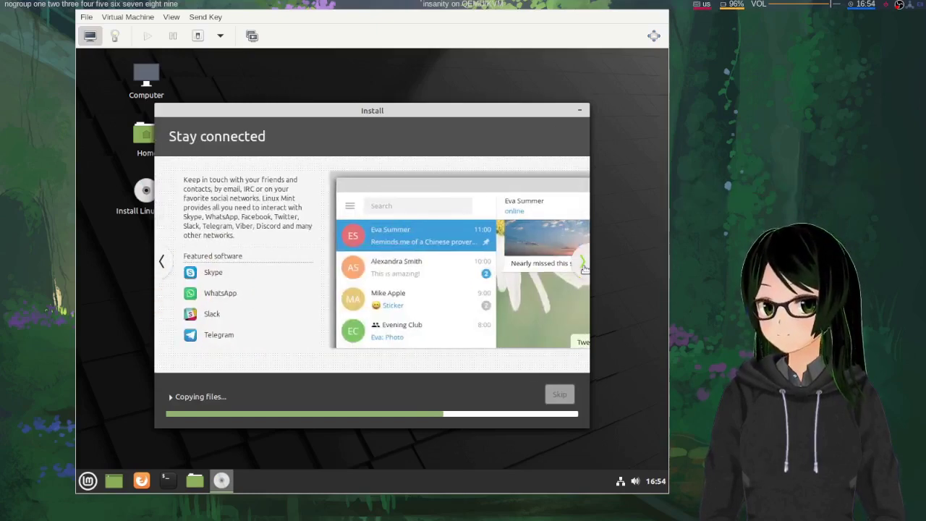
pyautogui.click(583, 266)
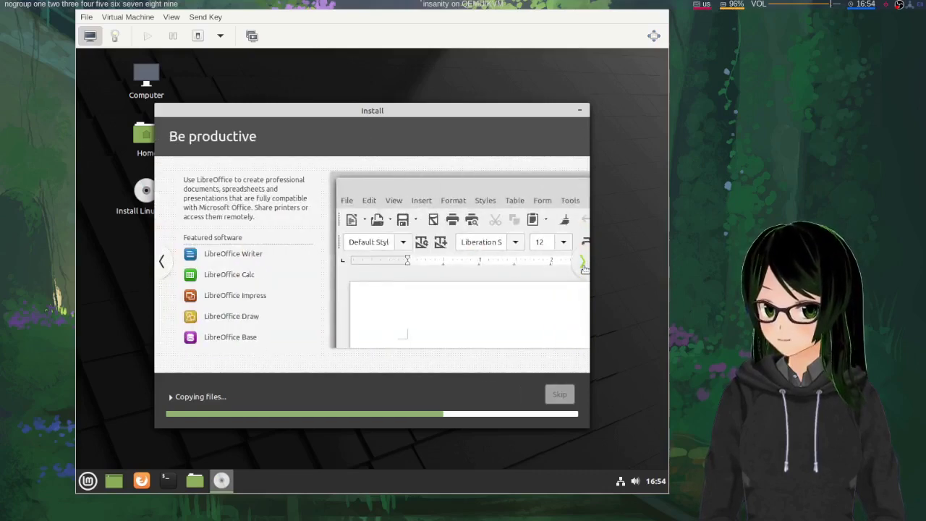
pyautogui.click(583, 266)
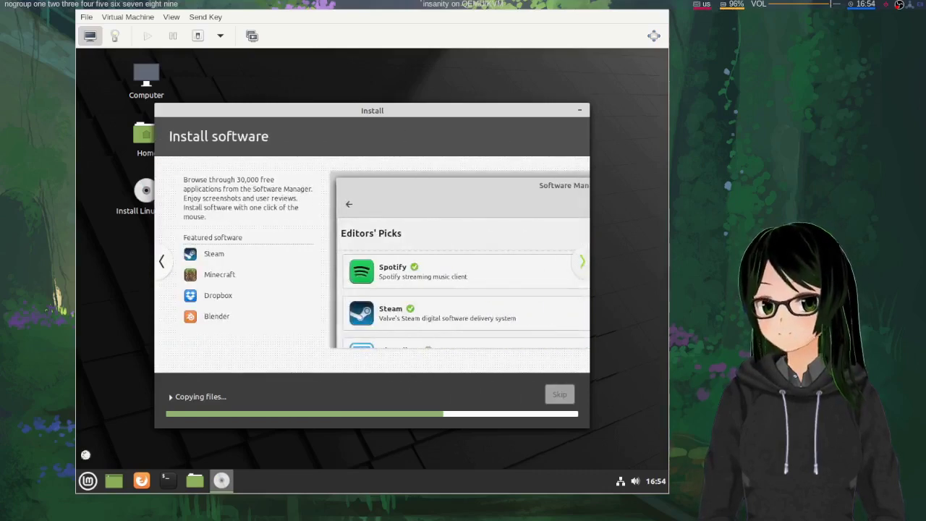
pyautogui.click(583, 266)
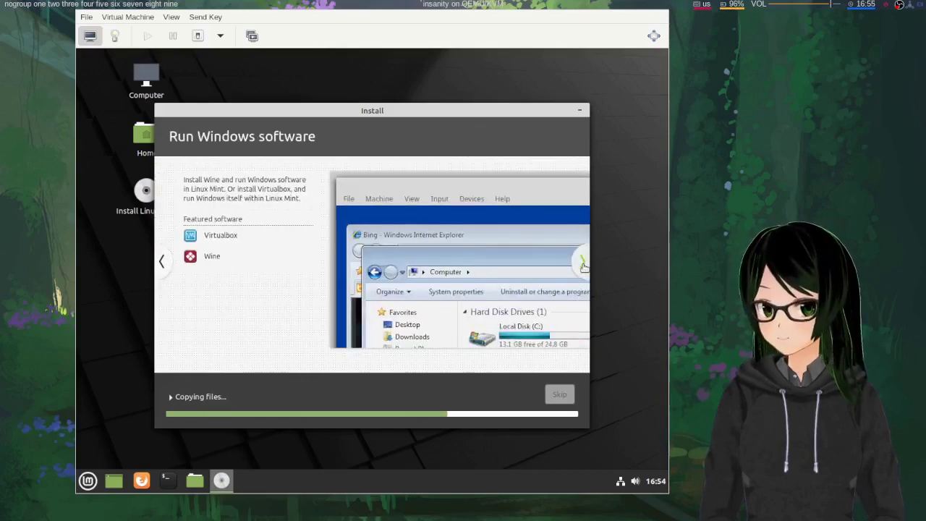
pyautogui.click(584, 266)
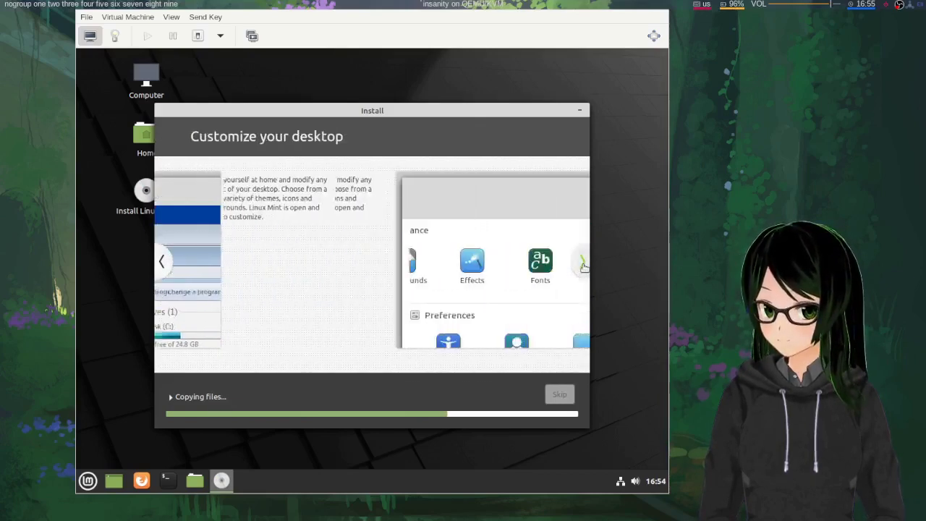
pyautogui.click(583, 266)
pyautogui.click(584, 266)
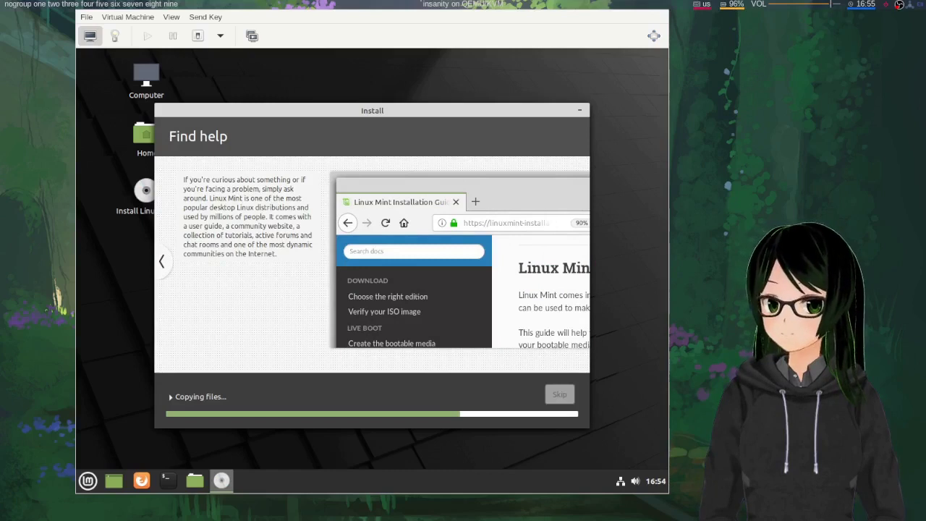
pyautogui.hotkey('alt', 'Tab')
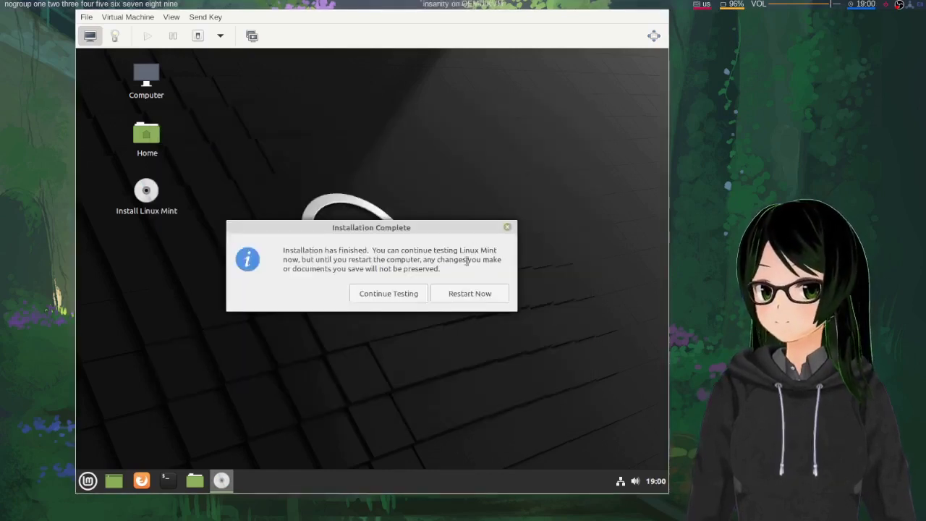
# Restart the VM after installation completes and open its hardware details view
pyautogui.click(468, 294)
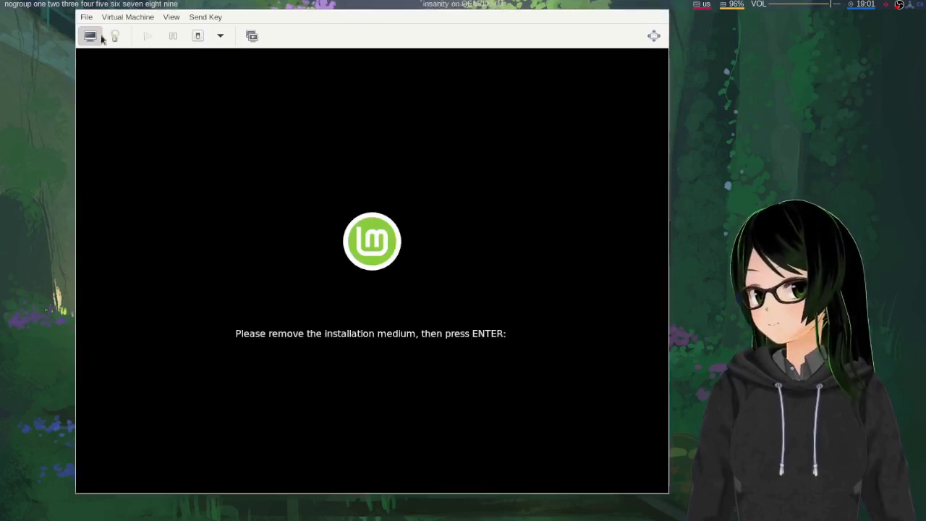
pyautogui.click(134, 17)
pyautogui.click(134, 19)
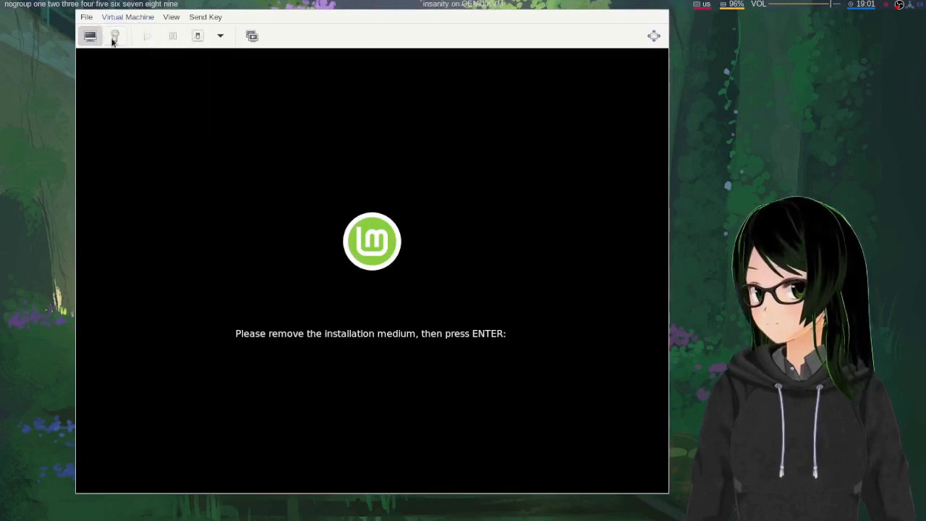
# Remove SATA CDROM 1 from the VM's boot order and apply the change
pyautogui.click(114, 35)
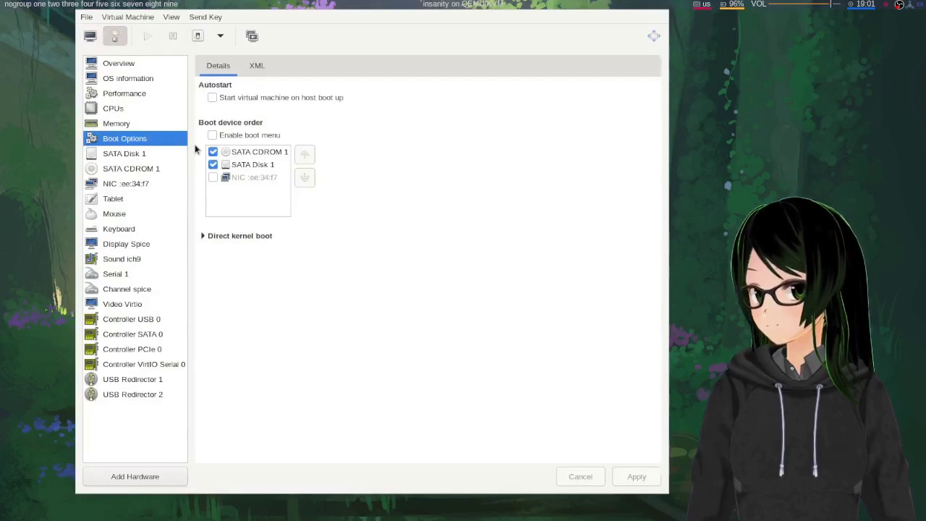
pyautogui.click(213, 151)
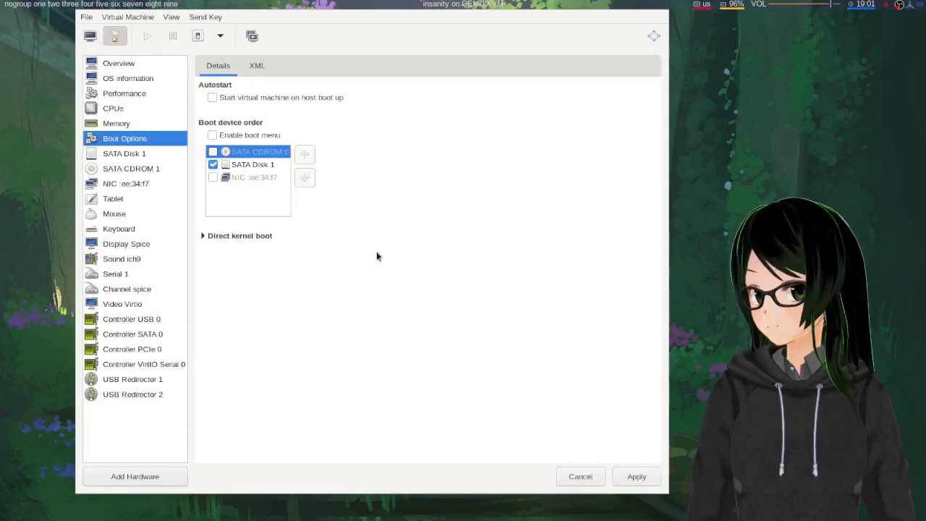
pyautogui.click(124, 175)
pyautogui.click(399, 284)
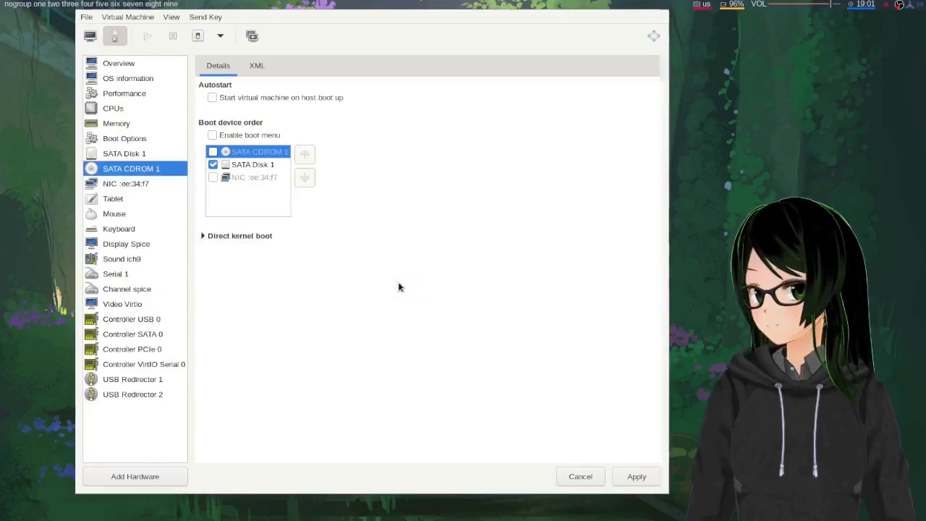
pyautogui.click(357, 276)
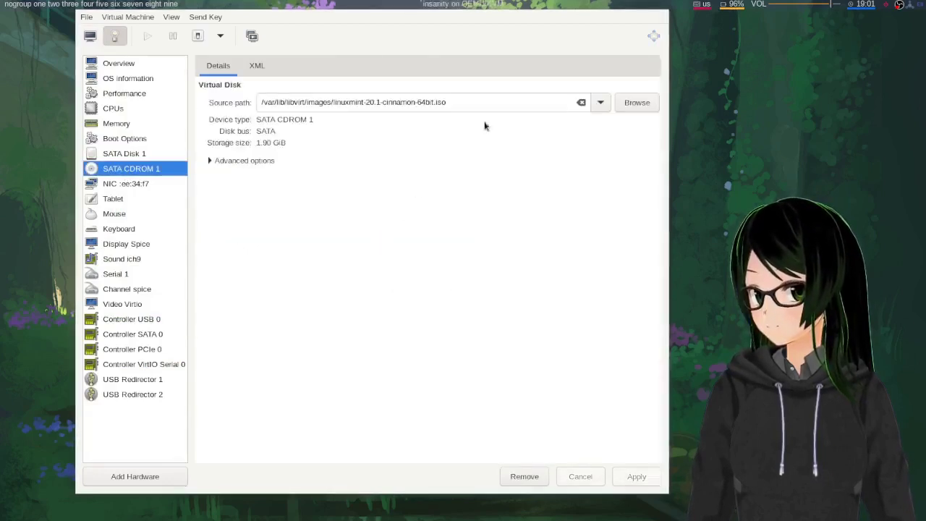
# Eject the Linux Mint ISO from SATA CDROM 1, apply, and return to the console
pyautogui.click(580, 103)
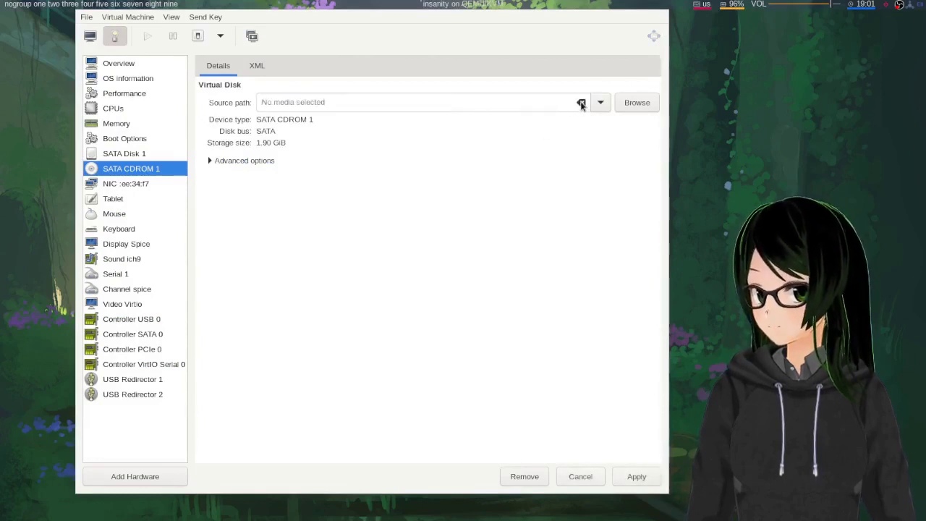
pyautogui.click(634, 477)
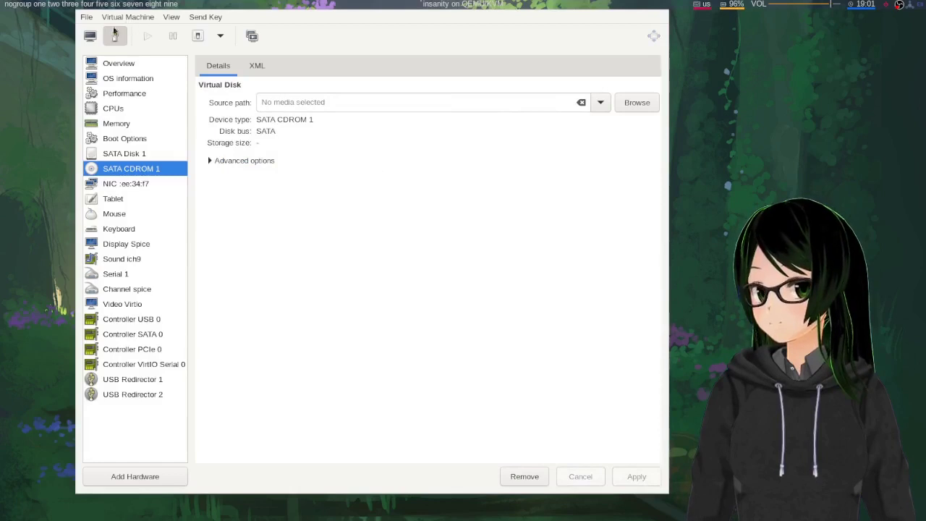
pyautogui.click(98, 36)
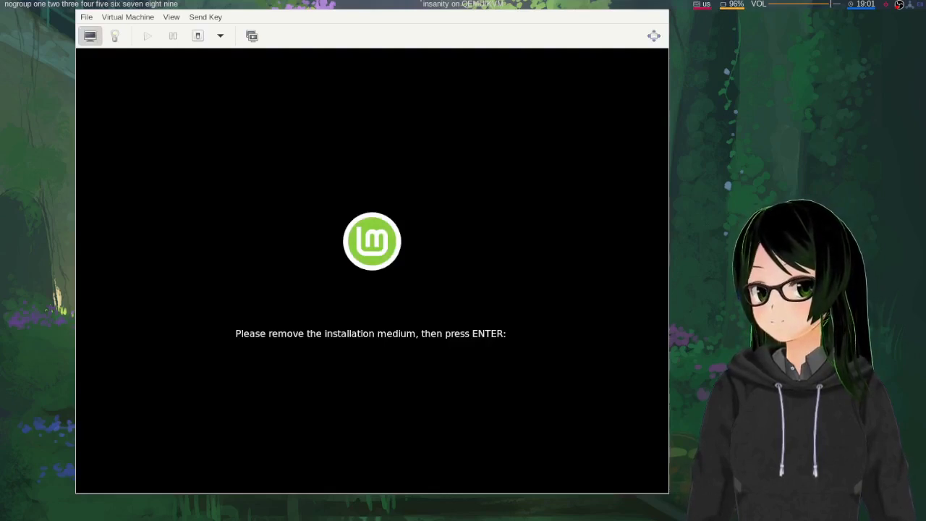
# Let the VM reboot, then choose Windows Boot Manager in GRUB to start Windows 10
pyautogui.press('Return')
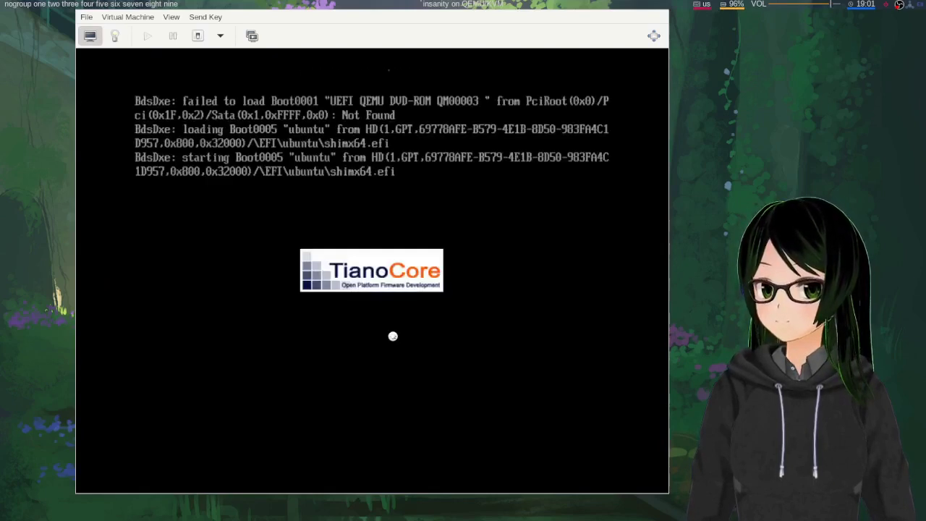
pyautogui.press('Down')
pyautogui.press('Down')
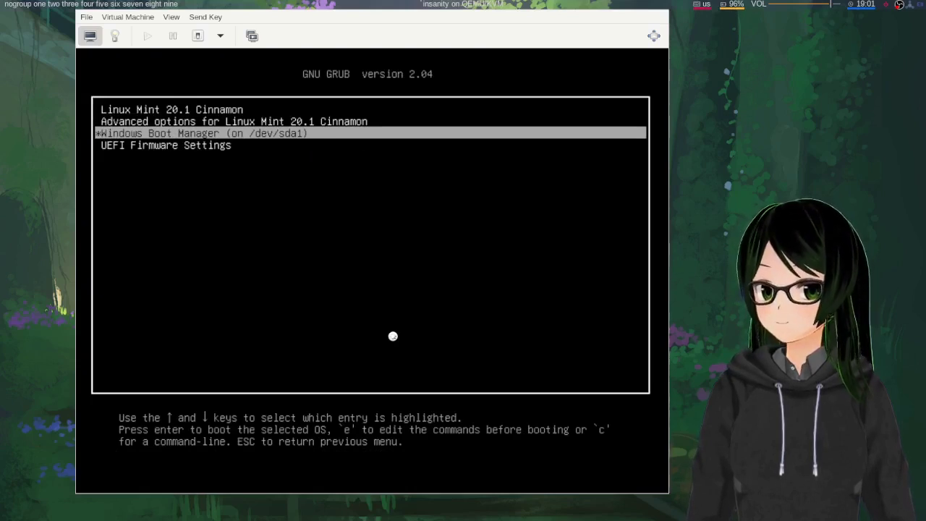
pyautogui.press('Return')
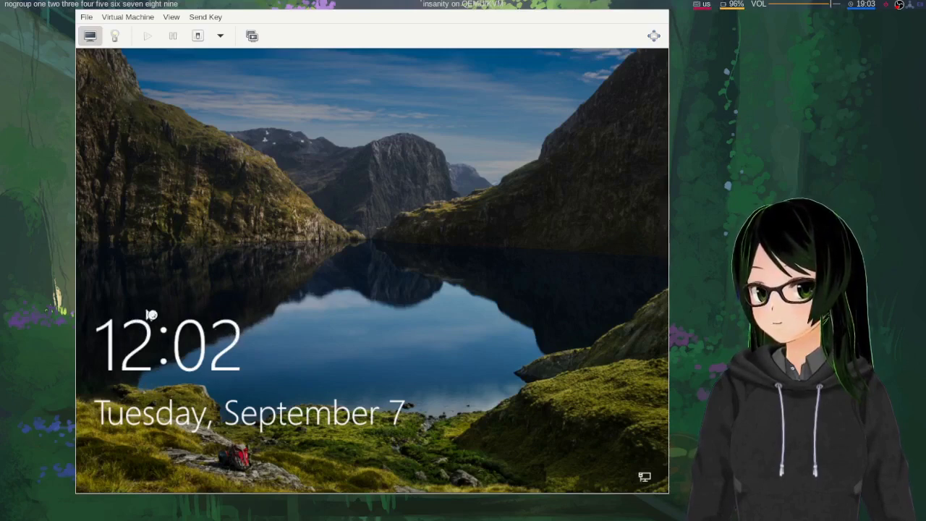
# Restart Windows 10 from the sign-in screen's power menu, confirming Restart anyway
pyautogui.click(366, 319)
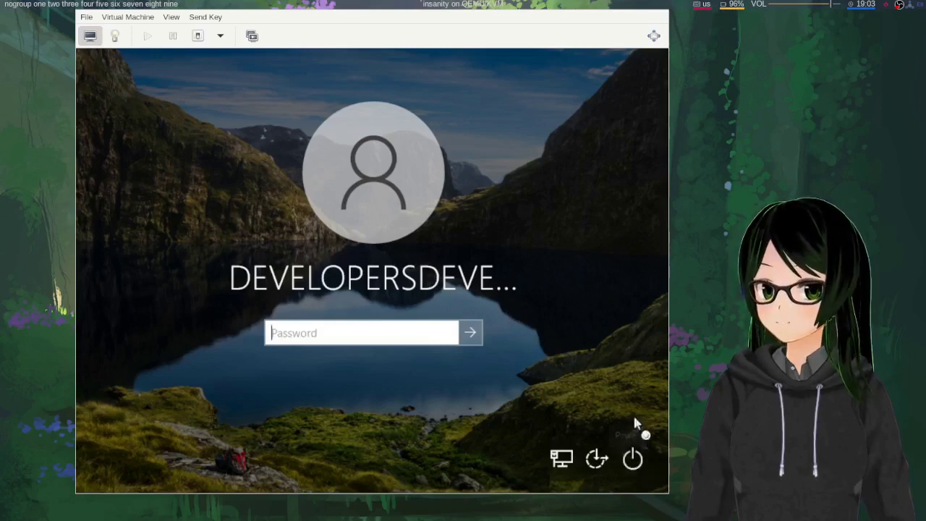
pyautogui.click(643, 470)
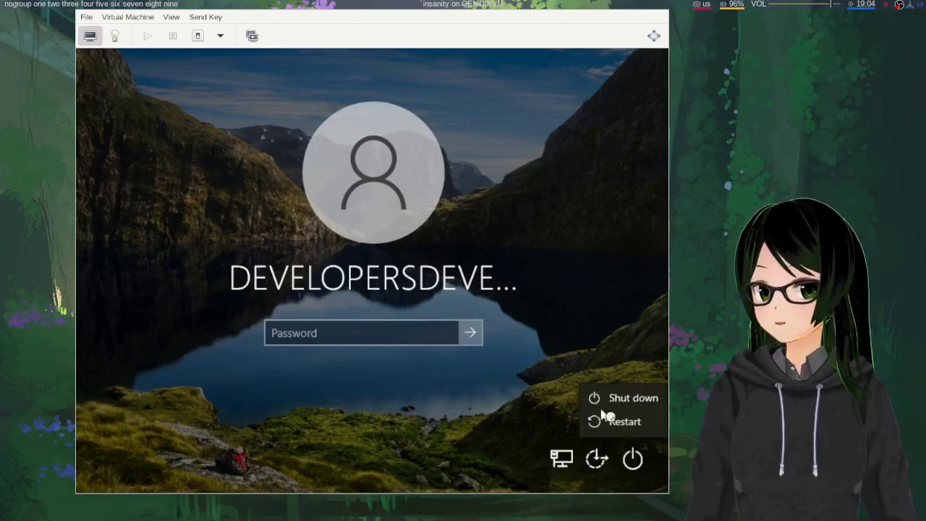
pyautogui.click(626, 423)
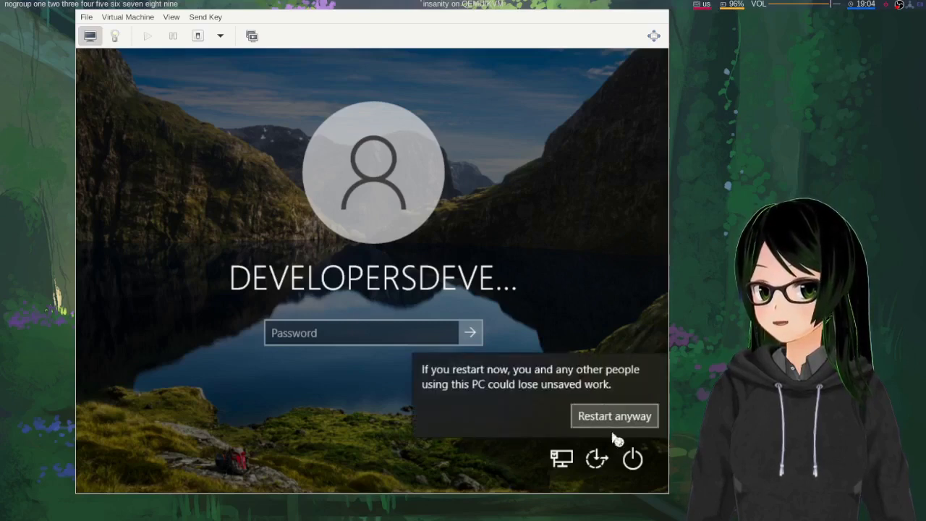
pyautogui.click(612, 426)
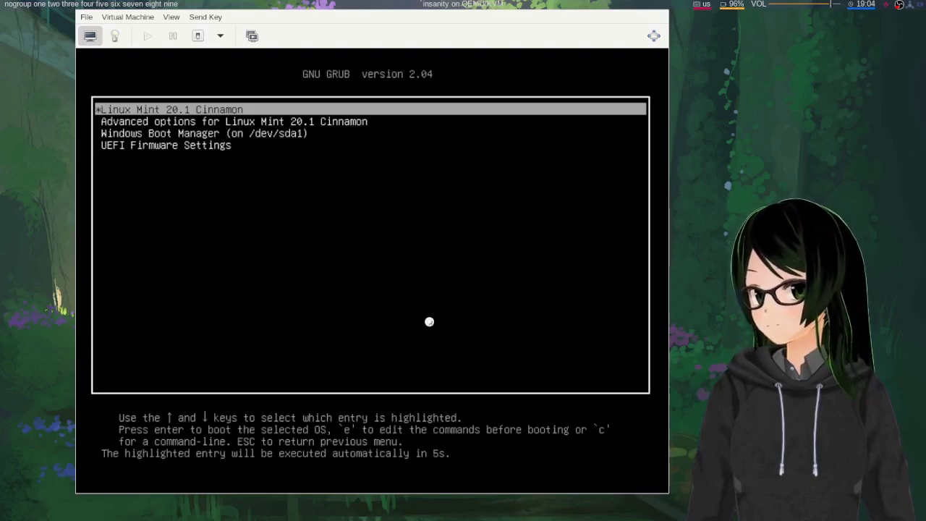
# Boot the highlighted Linux Mint 20.1 Cinnamon entry from the GRUB menu
pyautogui.press('Return')
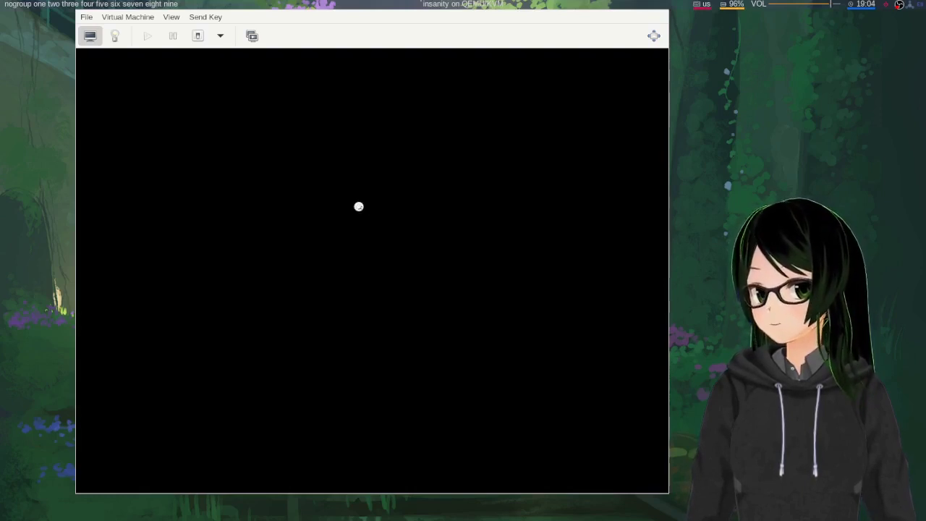